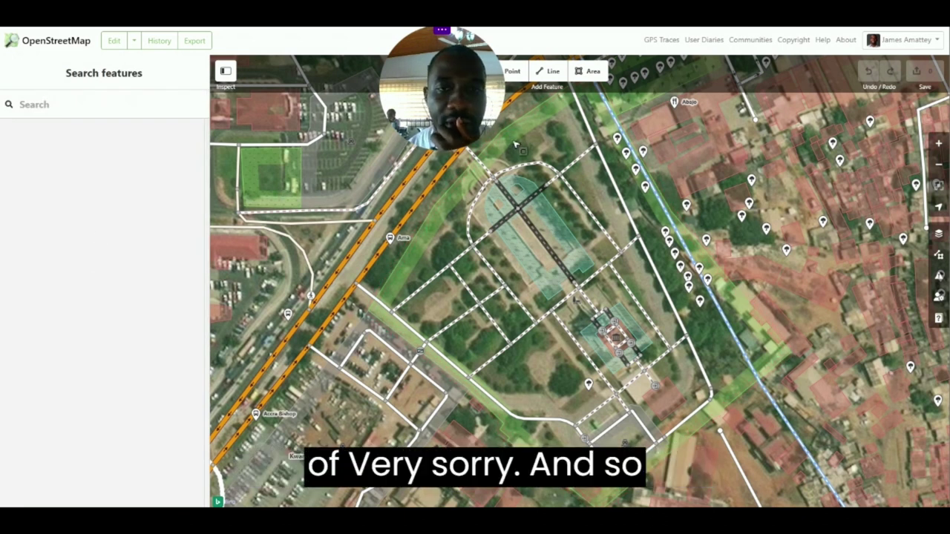
Step: Select the Kwame Nkrumah Memorial Park area and scroll to its five tags, including wikidata Q107034414
click(524, 125)
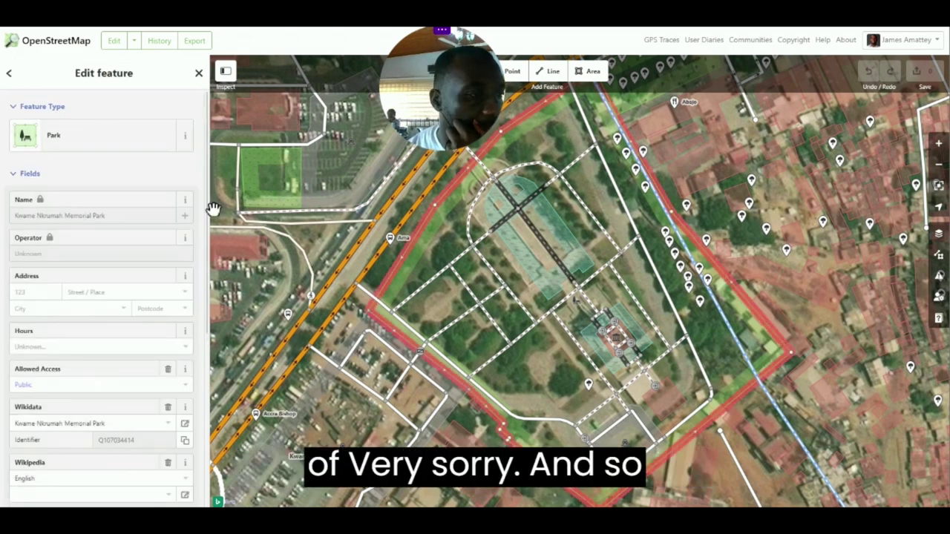
scroll(85, 282, down, 5)
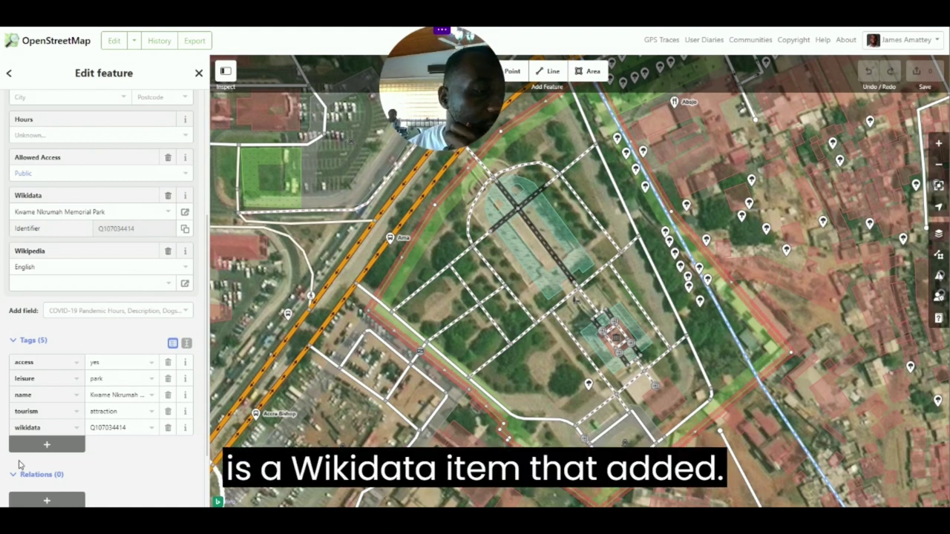
scroll(108, 315, up, 3)
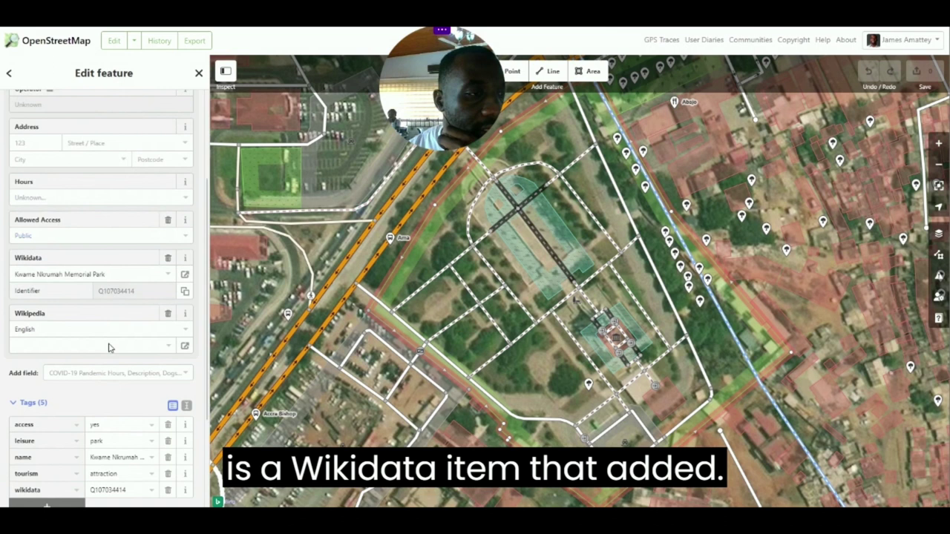
scroll(110, 318, down, 2)
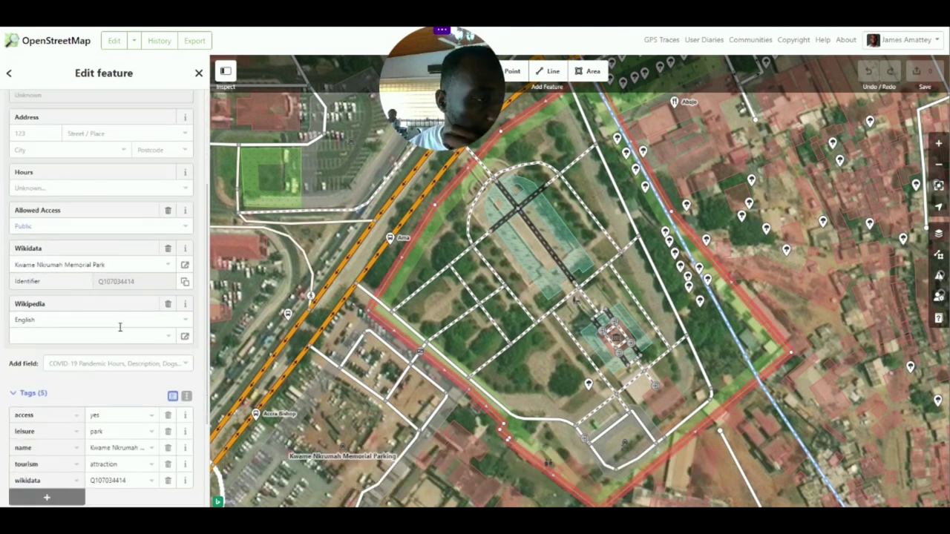
scroll(102, 334, down, 2)
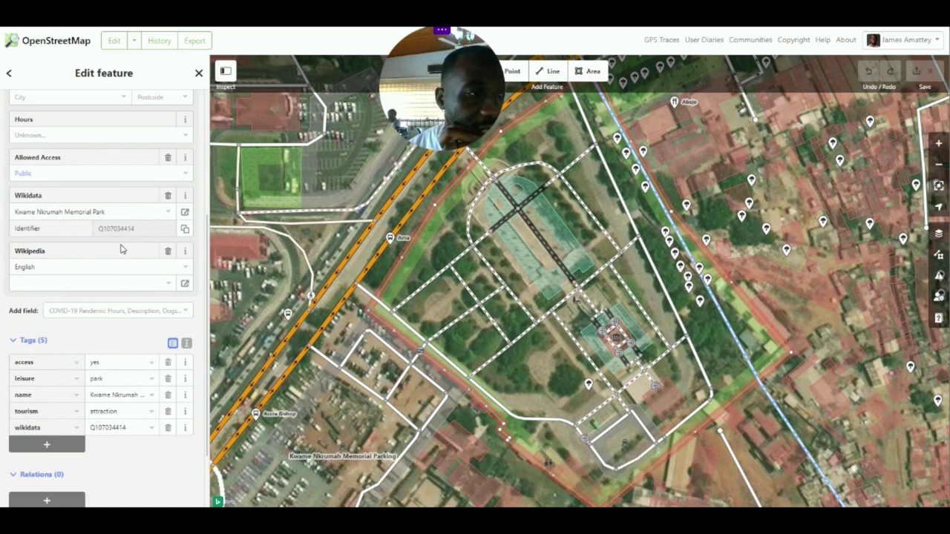
Step: Add a new tag row to the park, enter 'wikidata' as the key, then clear the key again
click(42, 443)
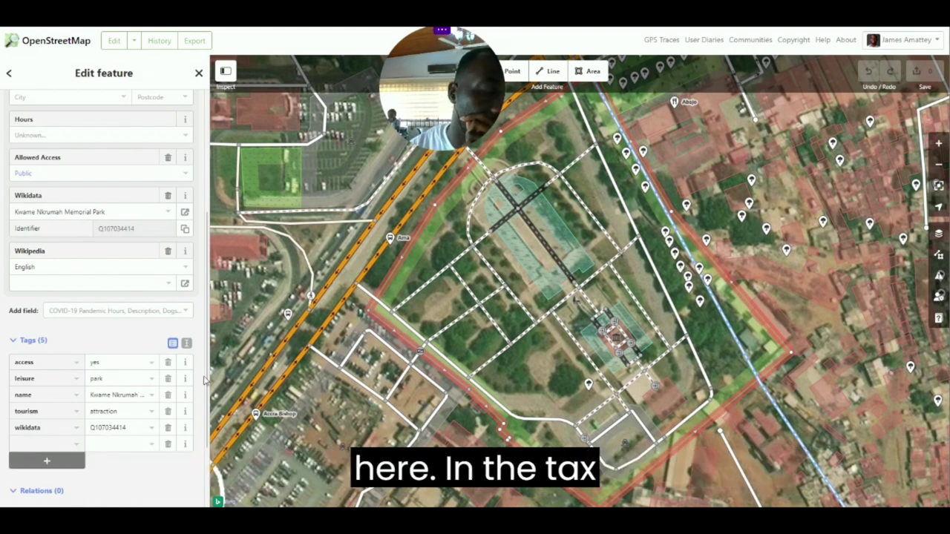
text(wiki)
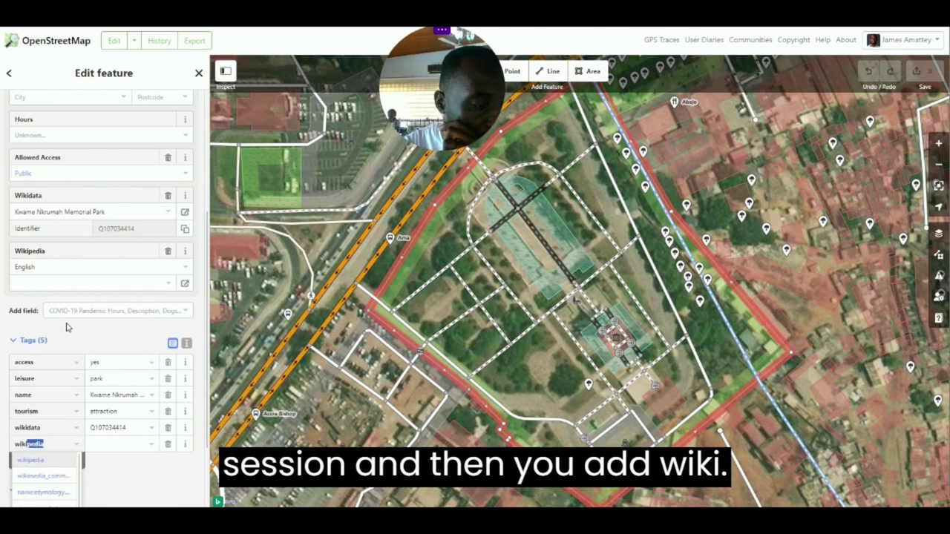
text(da)
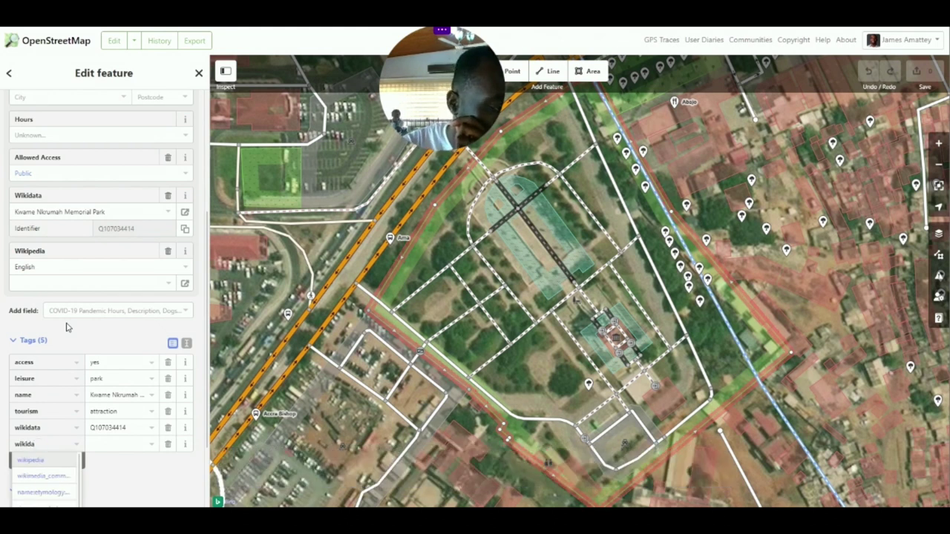
text(ta)
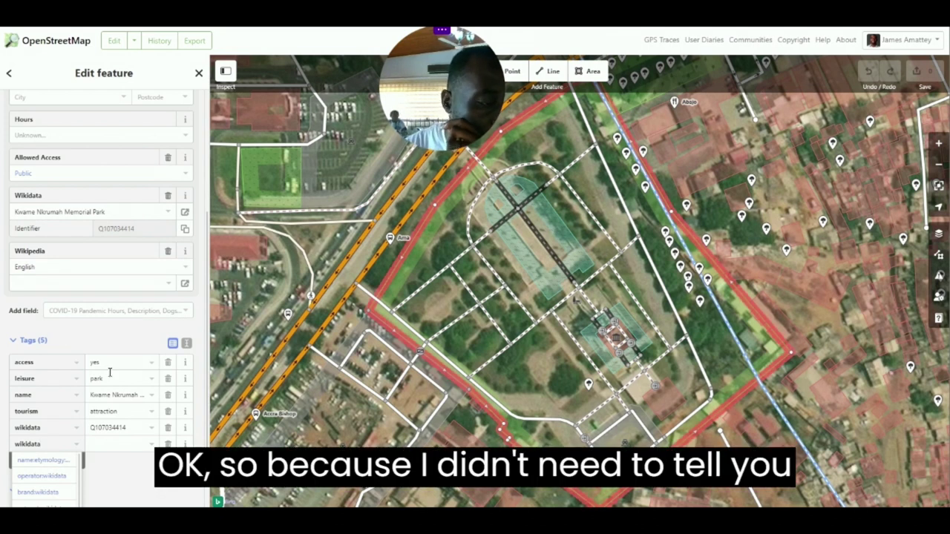
key(BackSpace)
key(BackSpace)
key(BackSpace)
key(BackSpace)
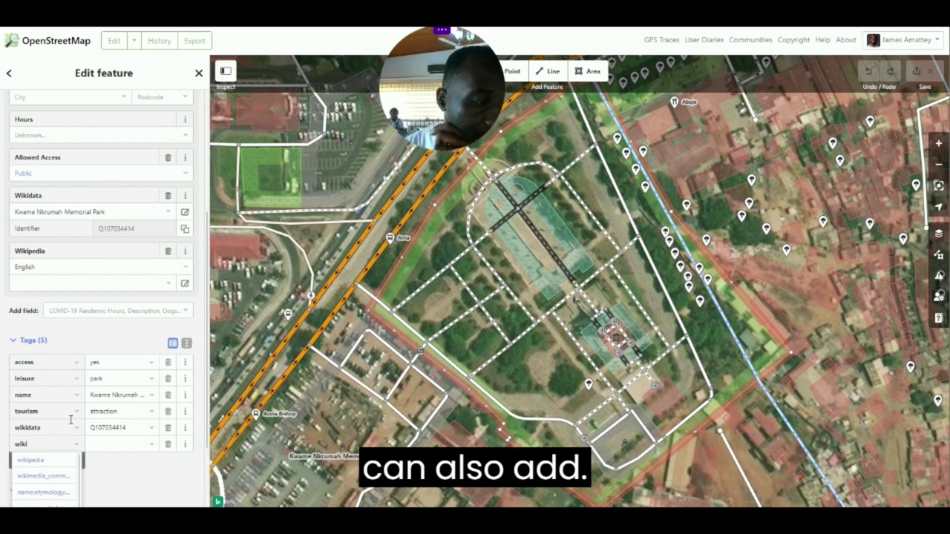
scroll(52, 457, down, 1)
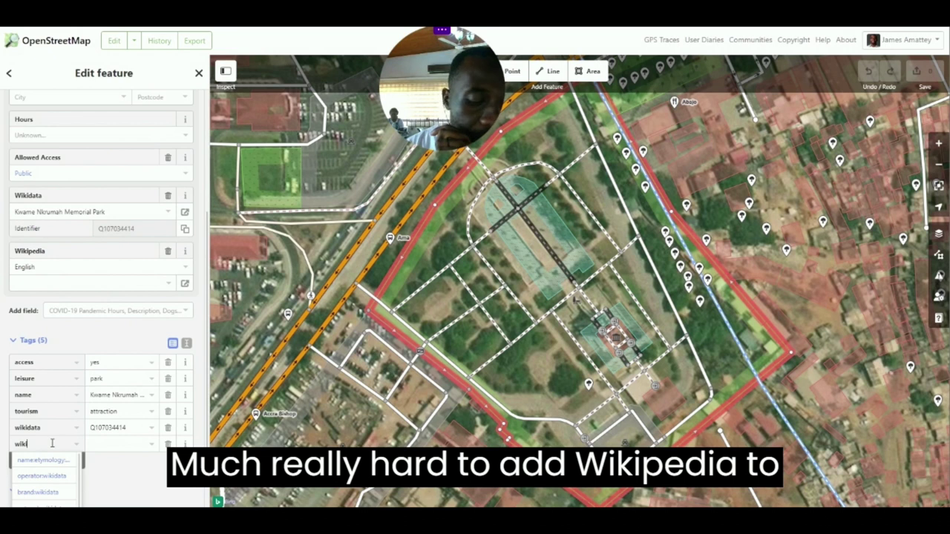
key(BackSpace)
key(BackSpace)
key(BackSpace)
key(BackSpace)
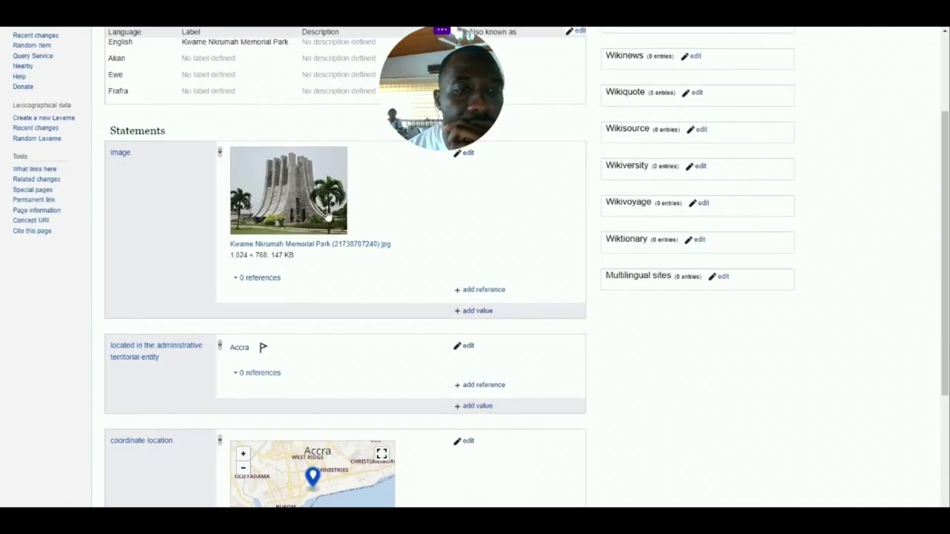
scroll(327, 149, up, 3)
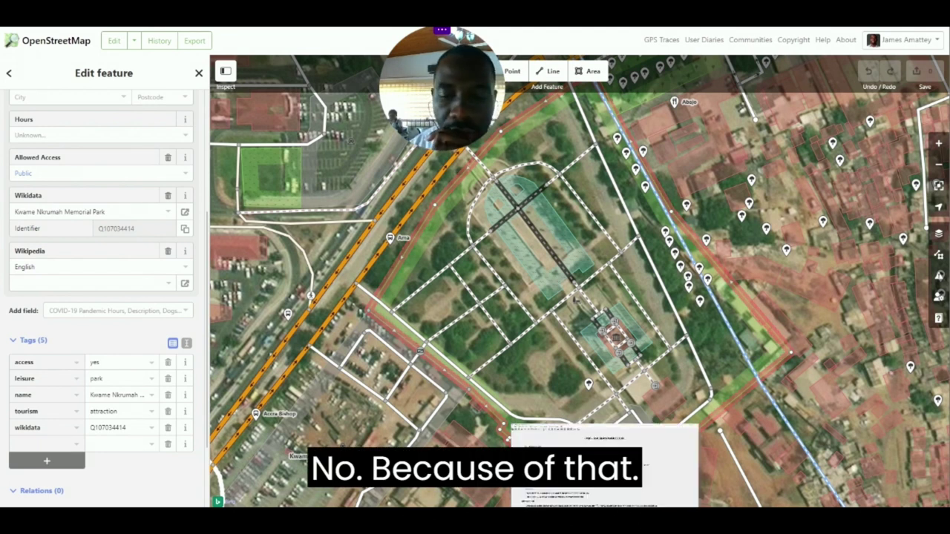
Step: Switch to JOSM and open its Edit menu
key(alt+Tab)
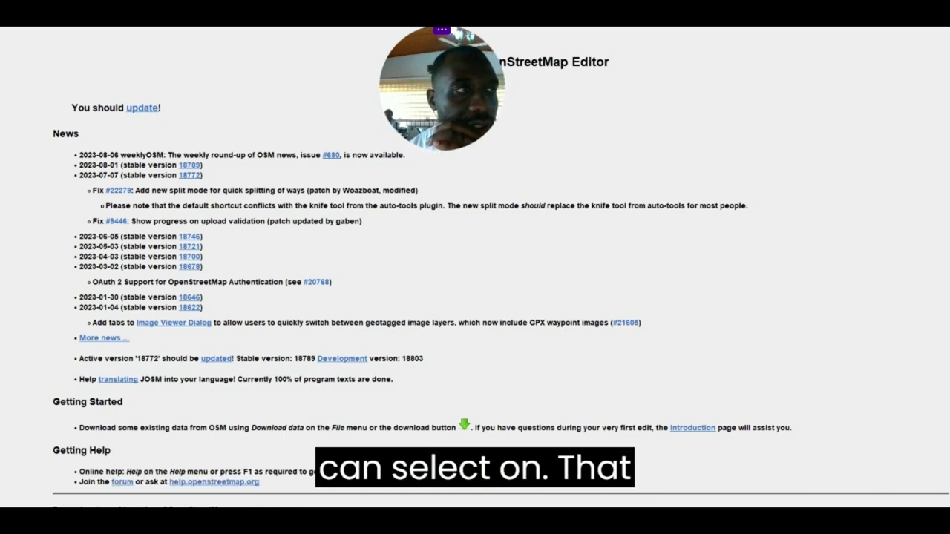
click(22, 28)
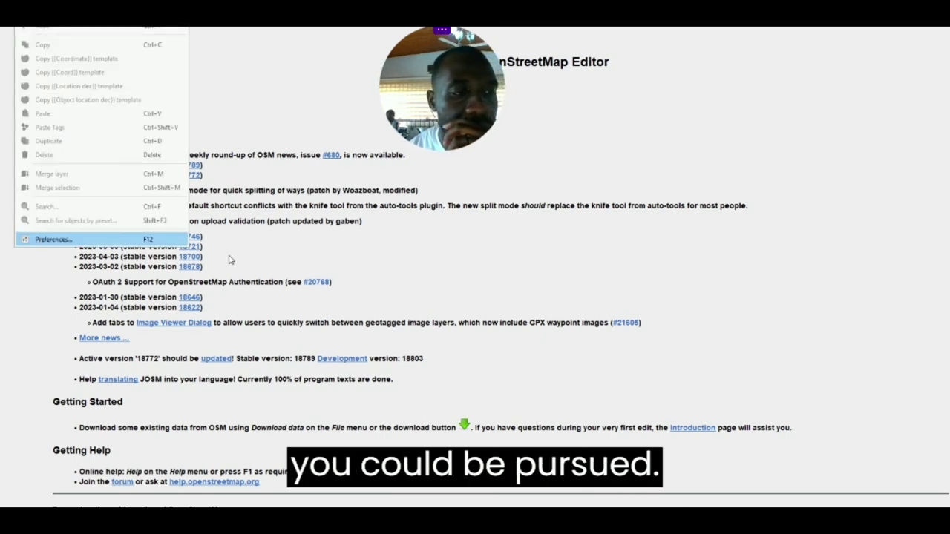
Step: In JOSM Preferences, set the OSM Server authentication to OAuth 1.0a
click(70, 240)
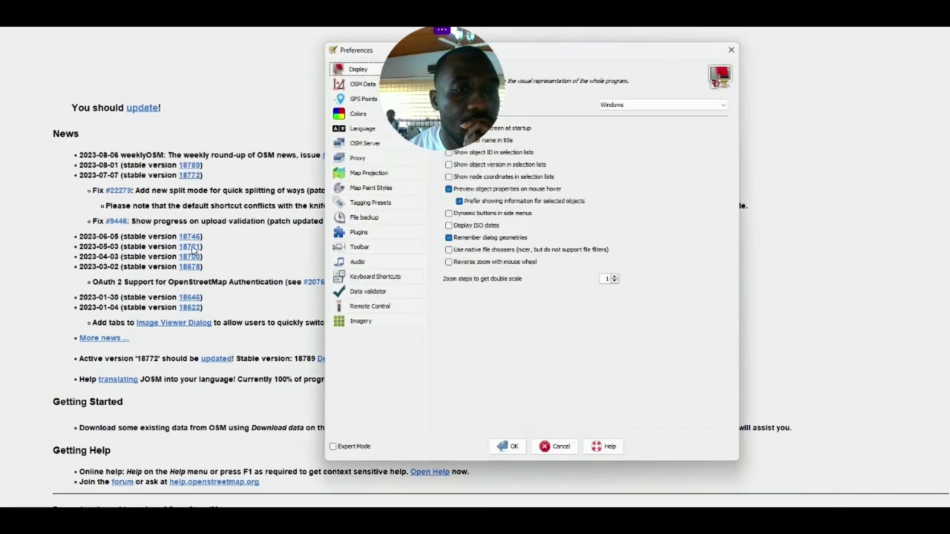
drag(607, 52, 411, 76)
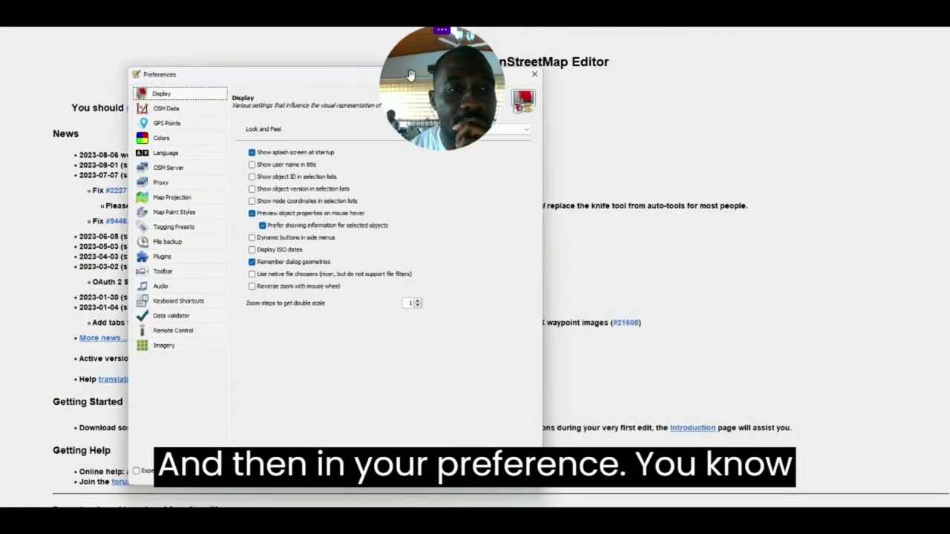
click(160, 169)
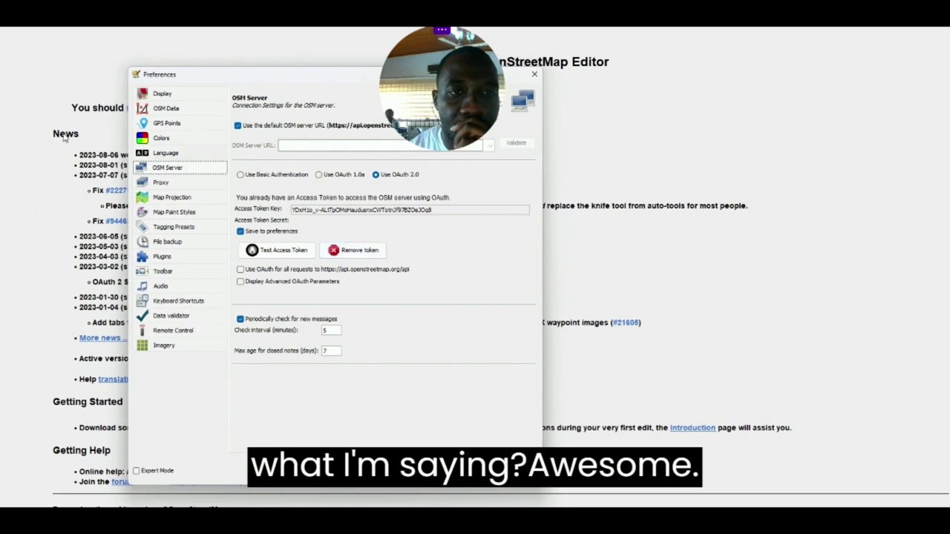
click(241, 175)
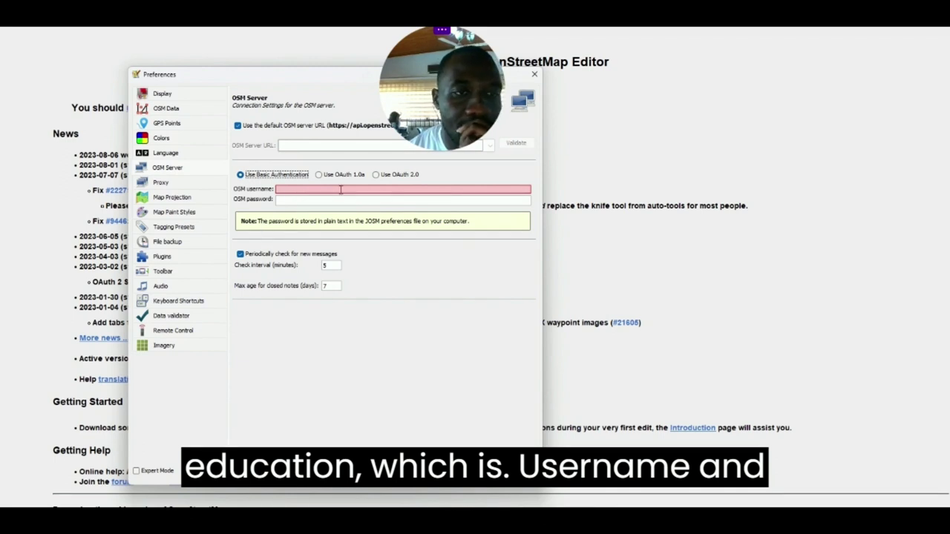
click(320, 175)
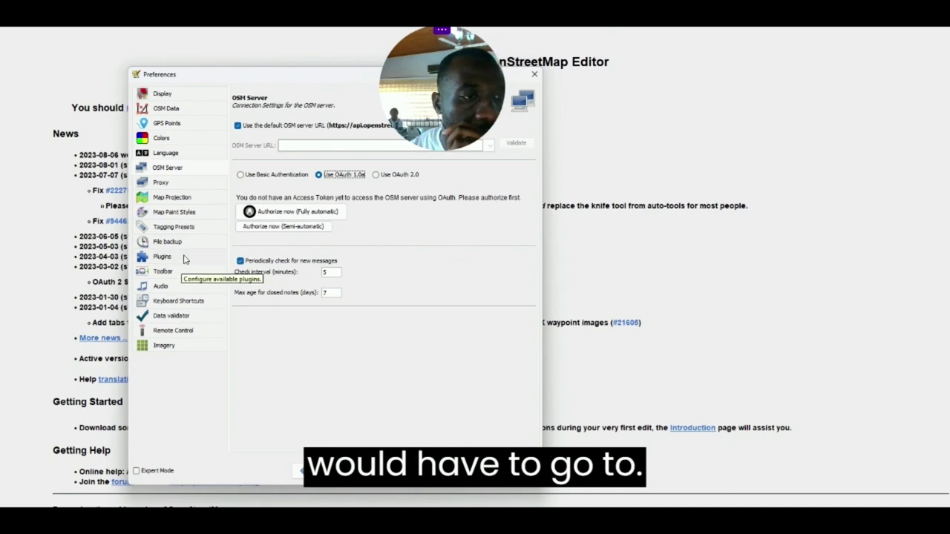
Step: Toggle Enable remote control off and back on, then go to the Plugins page
click(182, 331)
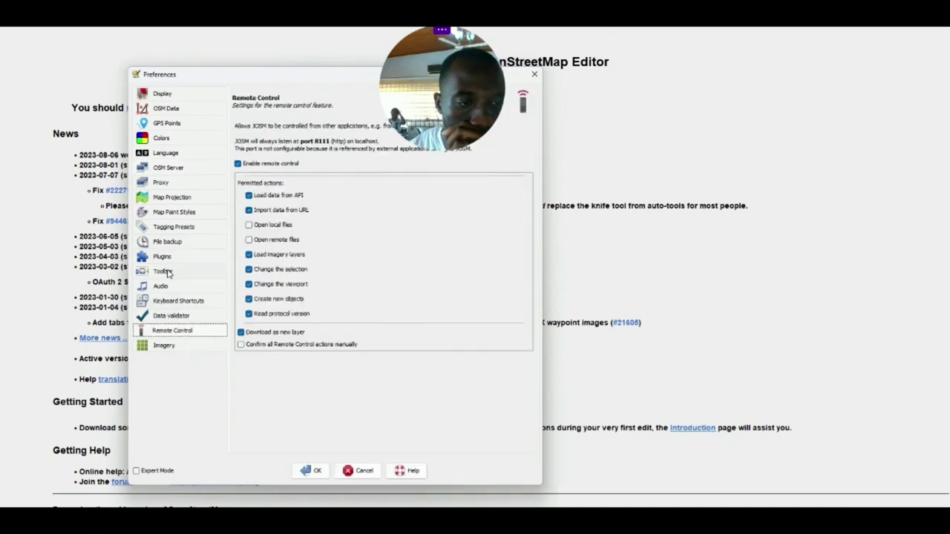
click(237, 164)
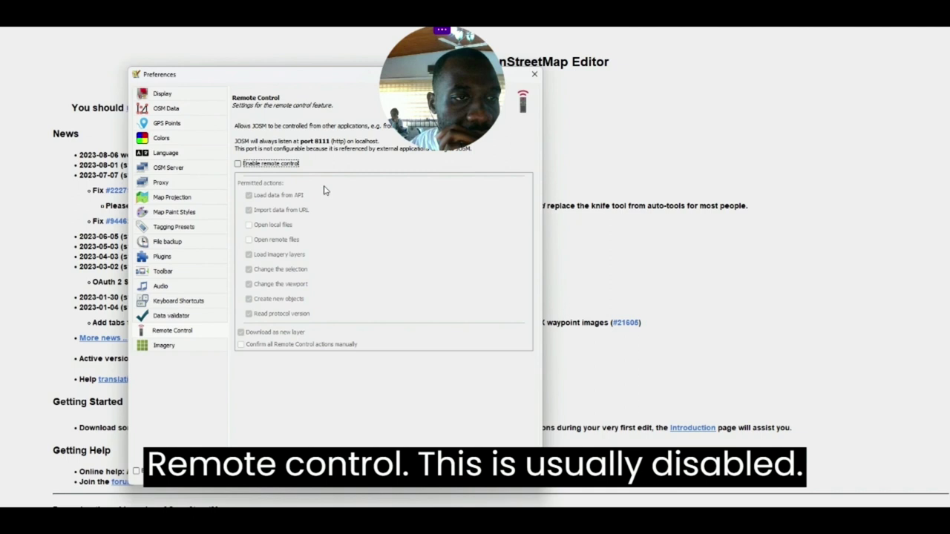
click(237, 164)
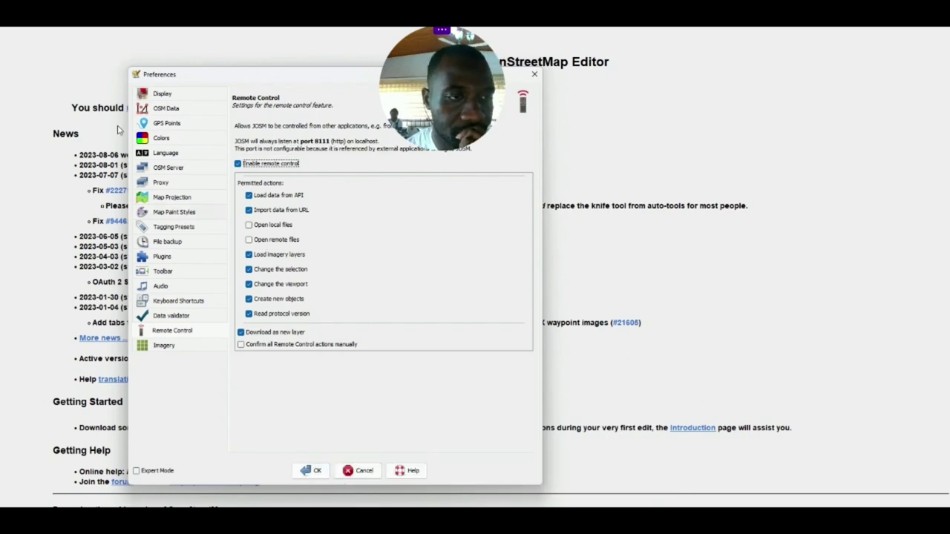
click(162, 256)
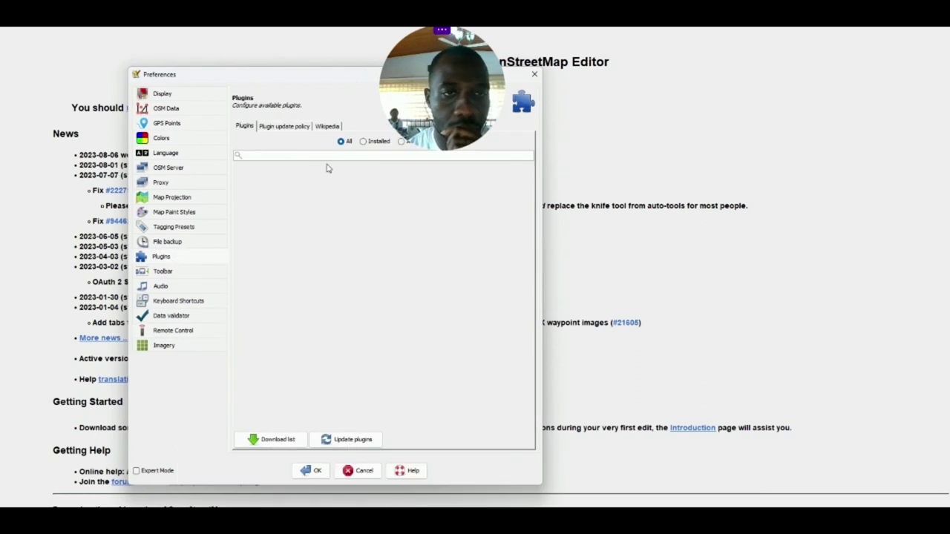
Step: Filter plugins by 'wiki' and confirm osmwiki-dataitem and wikipedia are installed
click(363, 142)
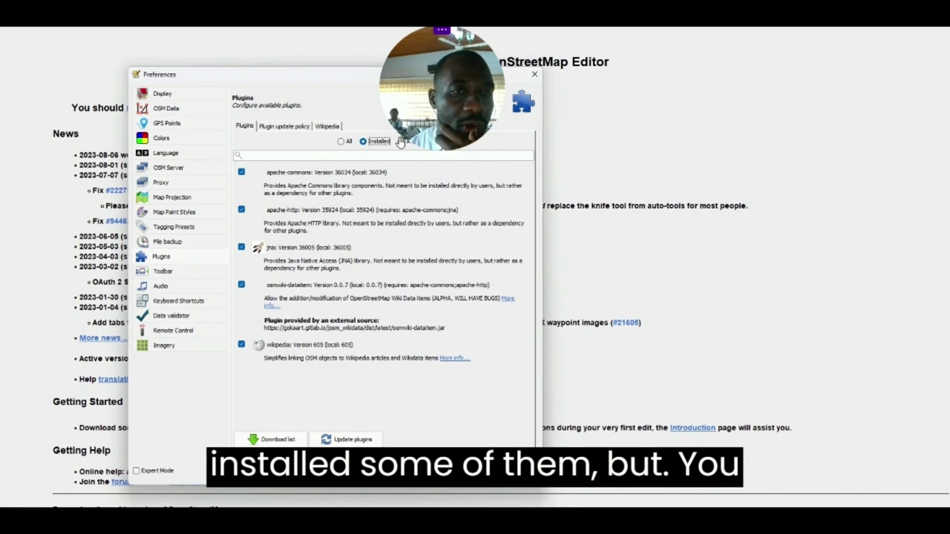
drag(414, 46, 475, 60)
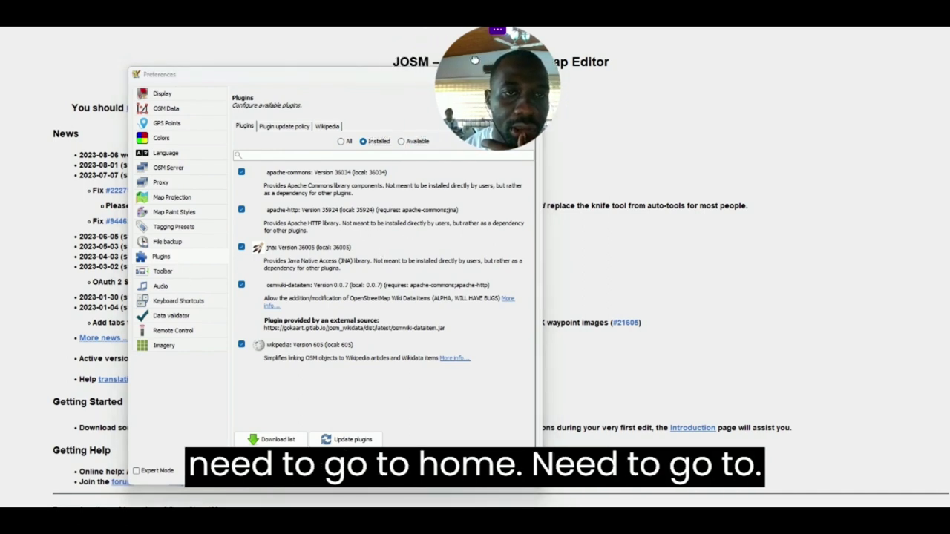
click(401, 142)
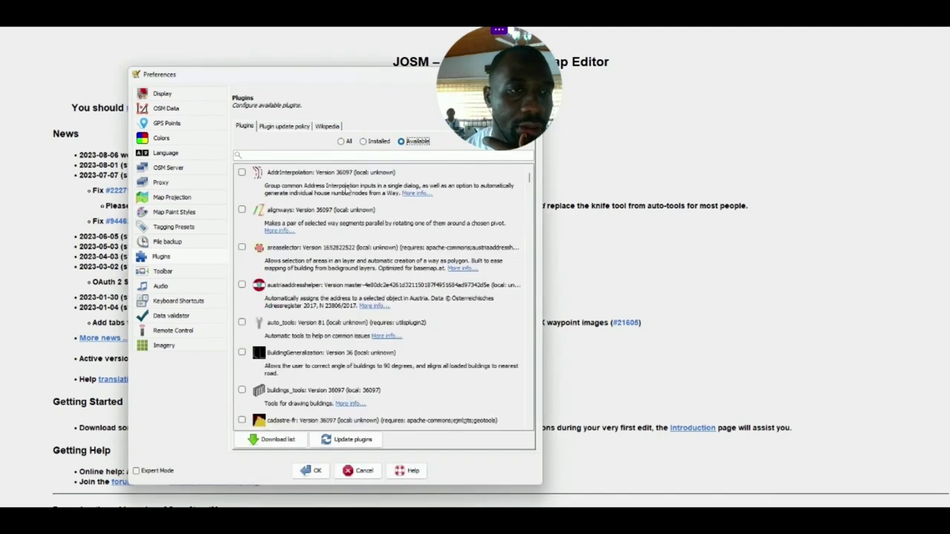
scroll(414, 305, down, 5)
scroll(415, 305, down, 15)
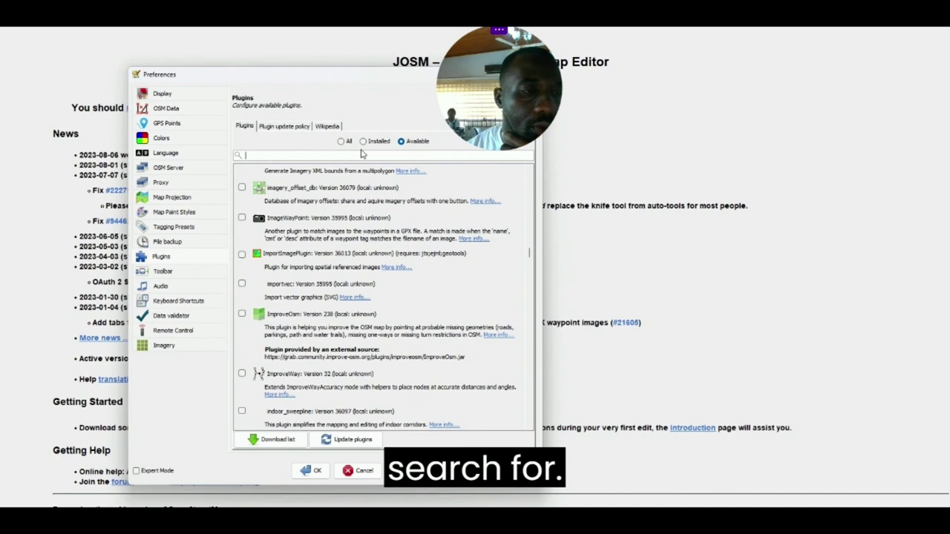
text(wiki)
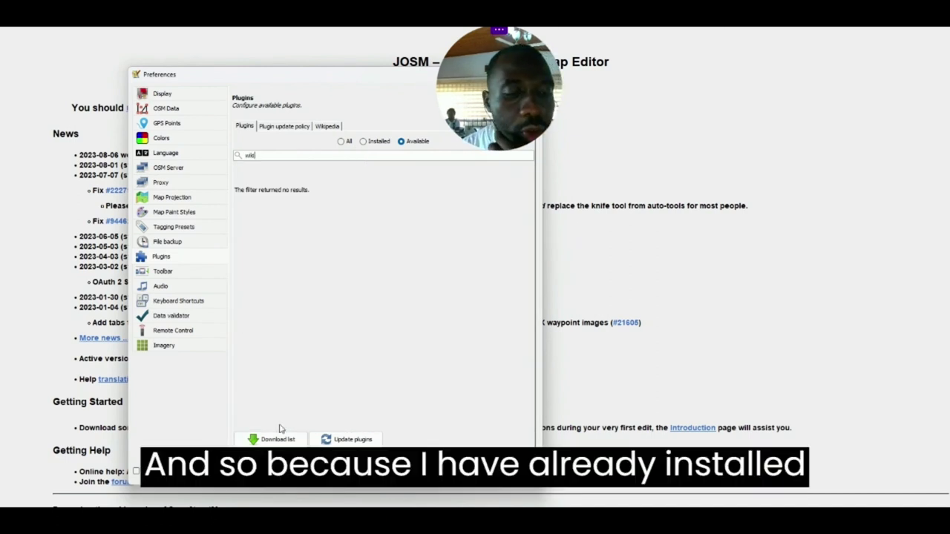
click(375, 142)
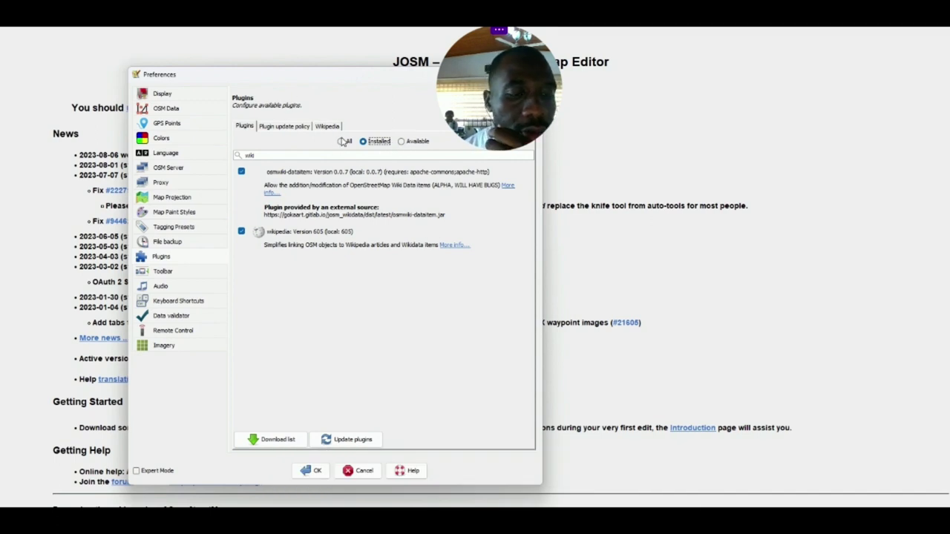
Step: Save the plugin preferences and cancel the access-token request
click(307, 471)
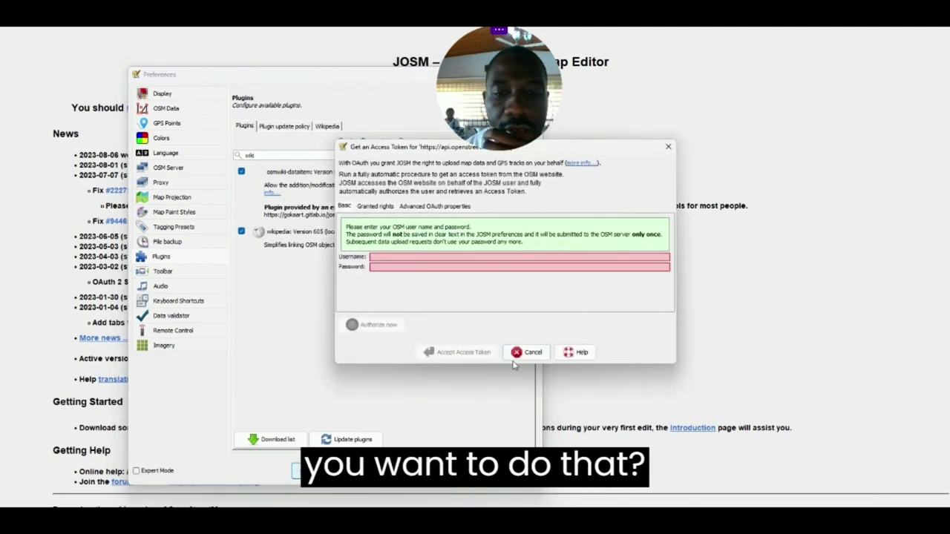
click(529, 352)
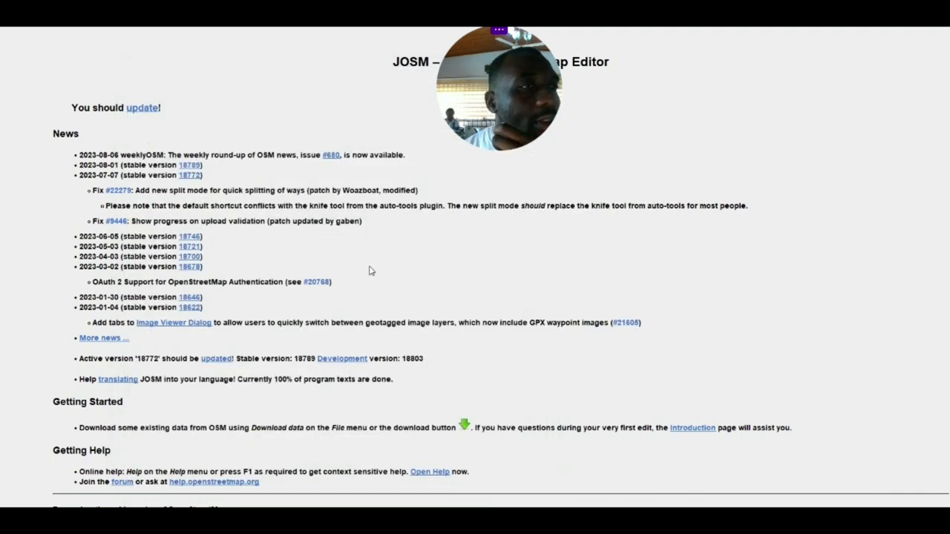
scroll(370, 271, down, 1)
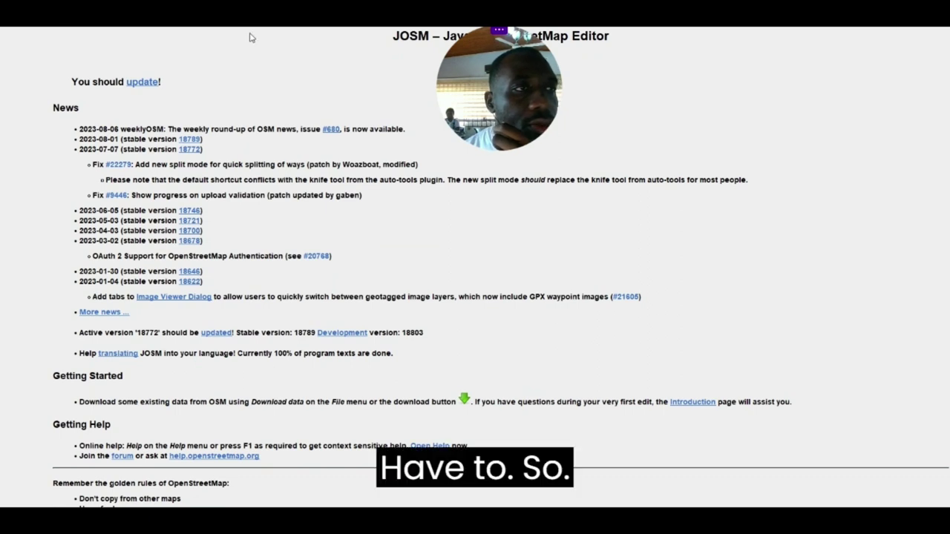
Step: Reopen Preferences and switch the OSM Server authentication to OAuth 2.0, then confirm
click(33, 28)
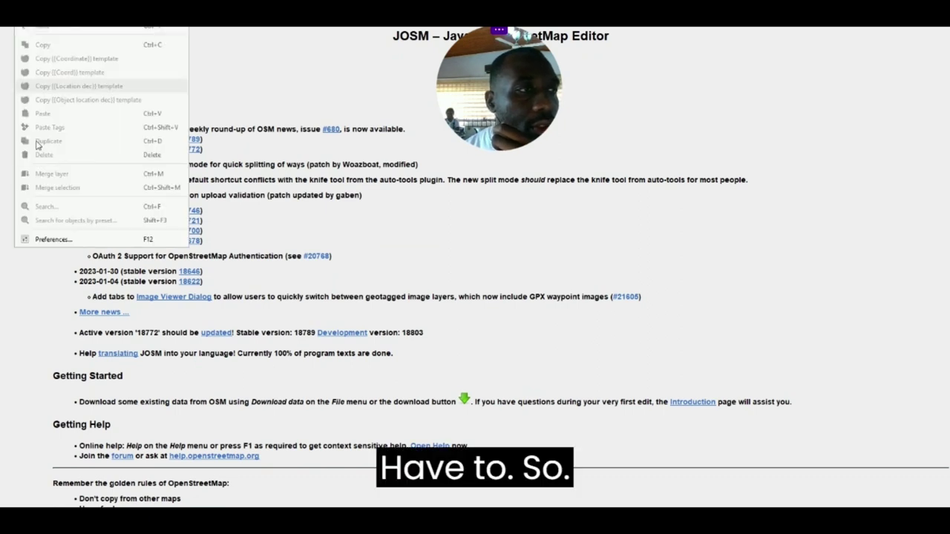
click(78, 244)
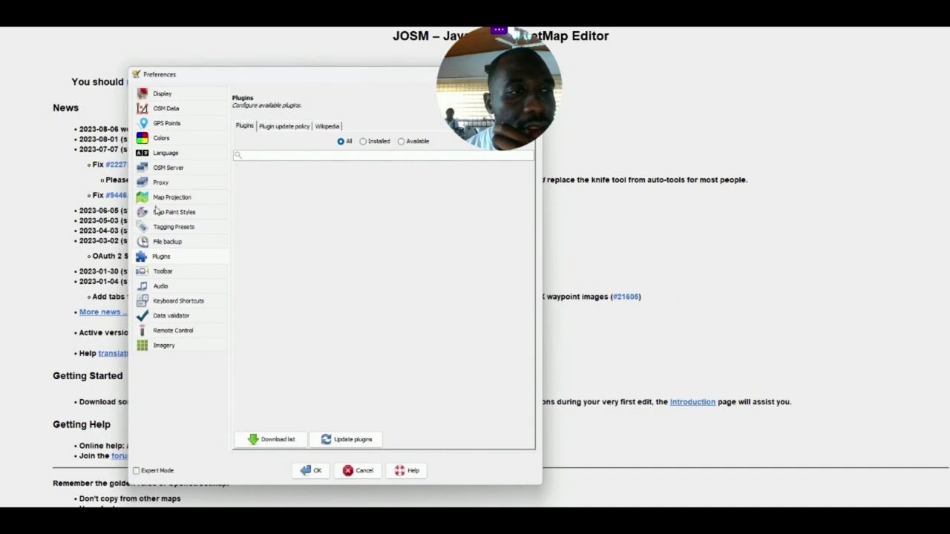
click(168, 168)
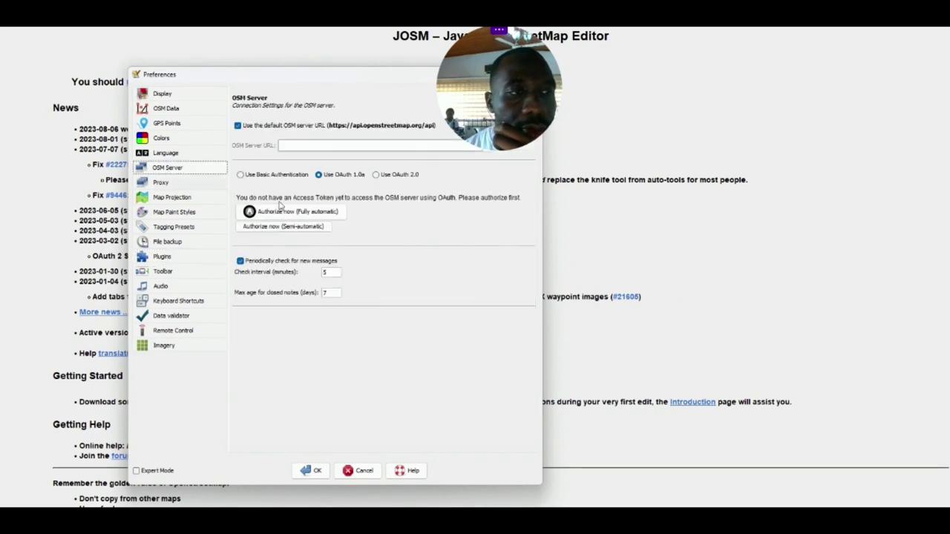
click(379, 175)
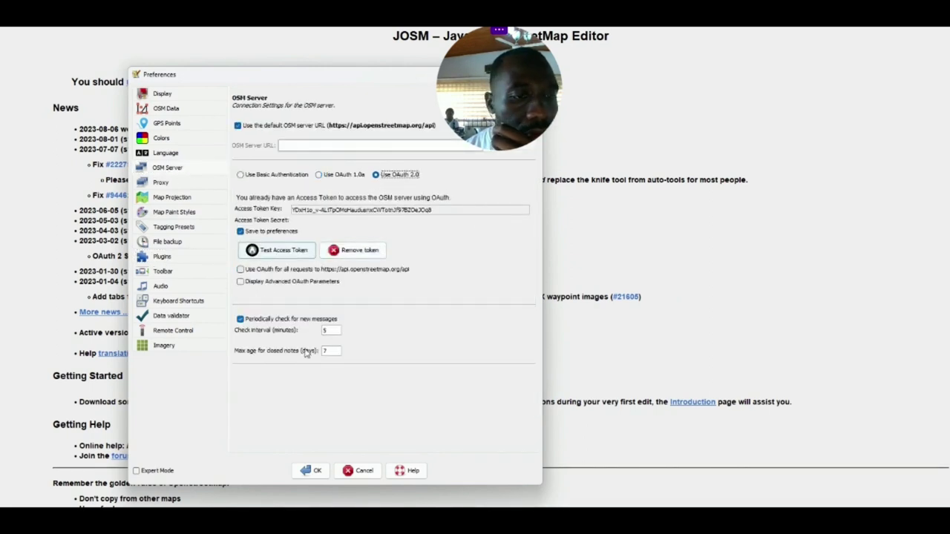
click(312, 471)
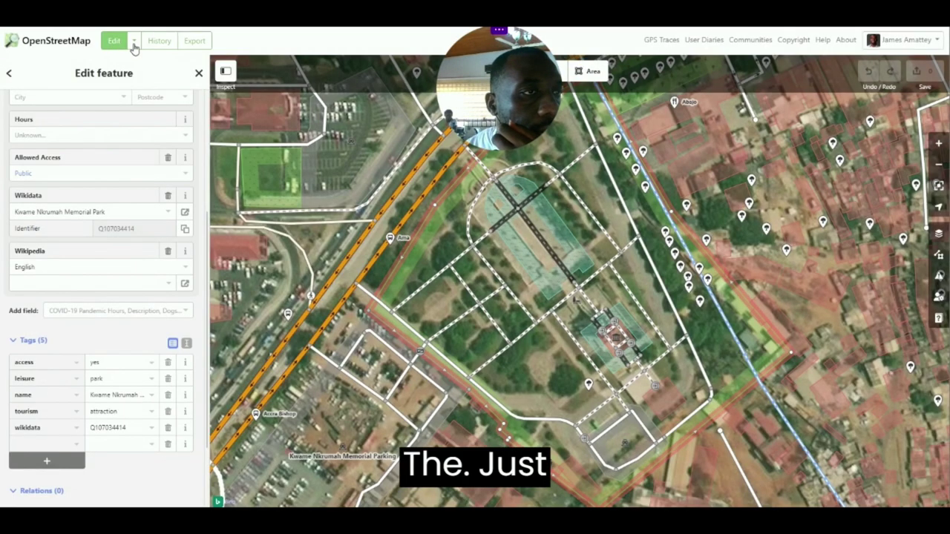
Step: Send the park area to JOSM via Edit with Remote Control, then reload the OpenStreetMap page
click(133, 43)
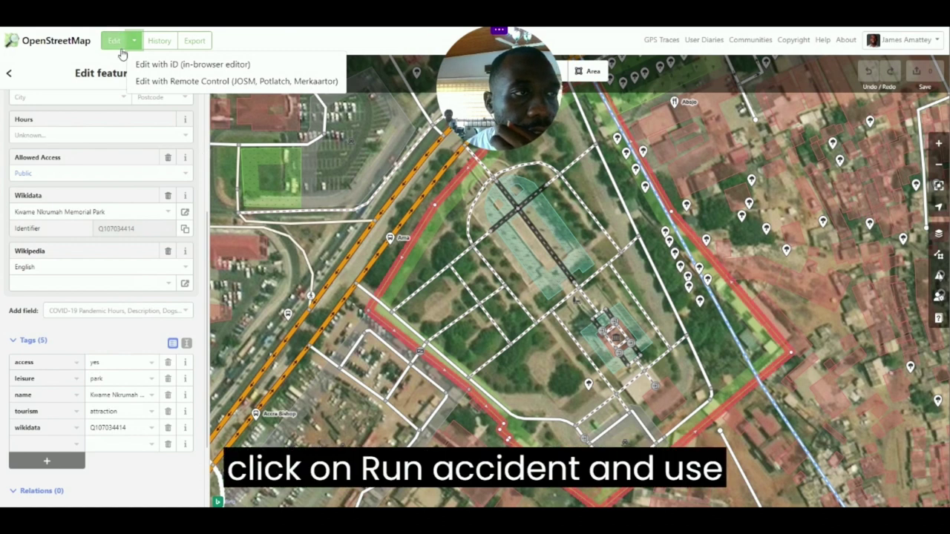
click(245, 127)
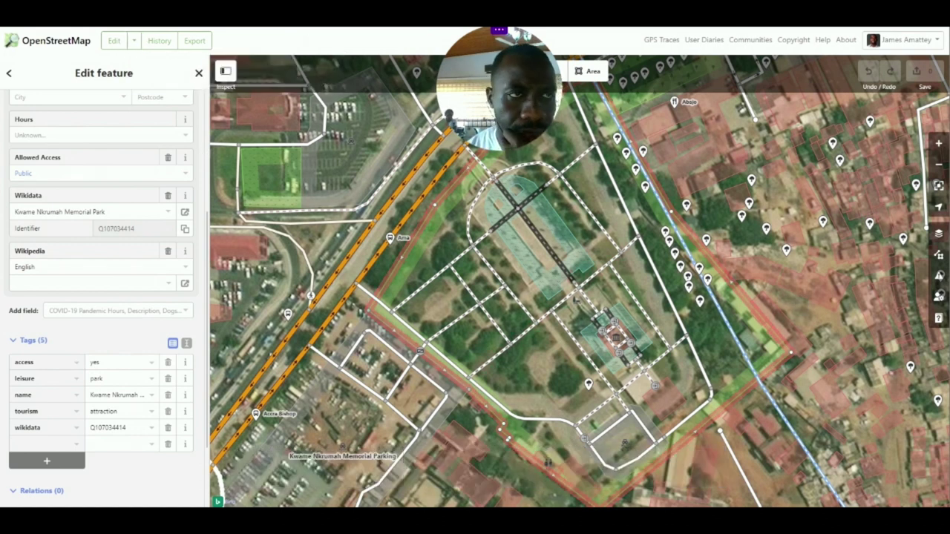
key(alt+Left)
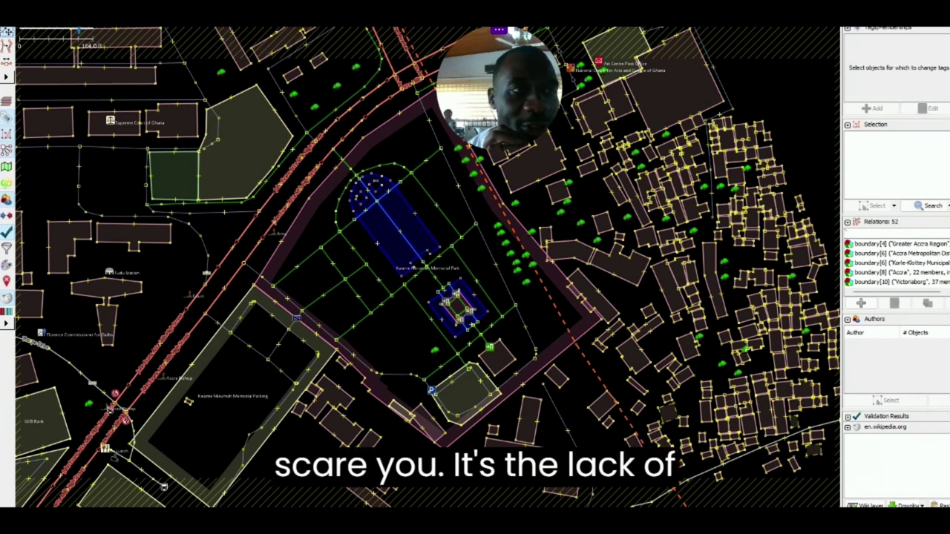
Step: Load Bing aerial imagery as the JOSM background, then open a new browser tab
click(195, 21)
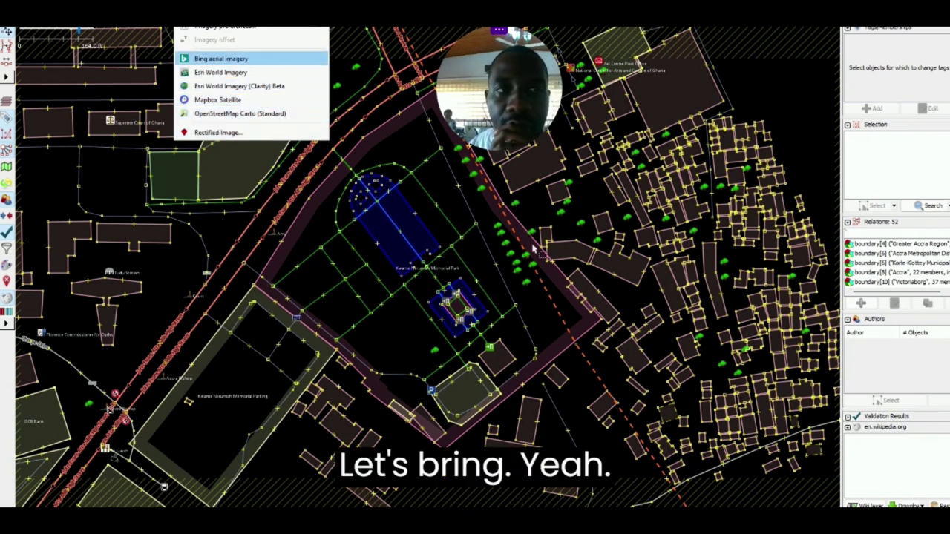
key(Return)
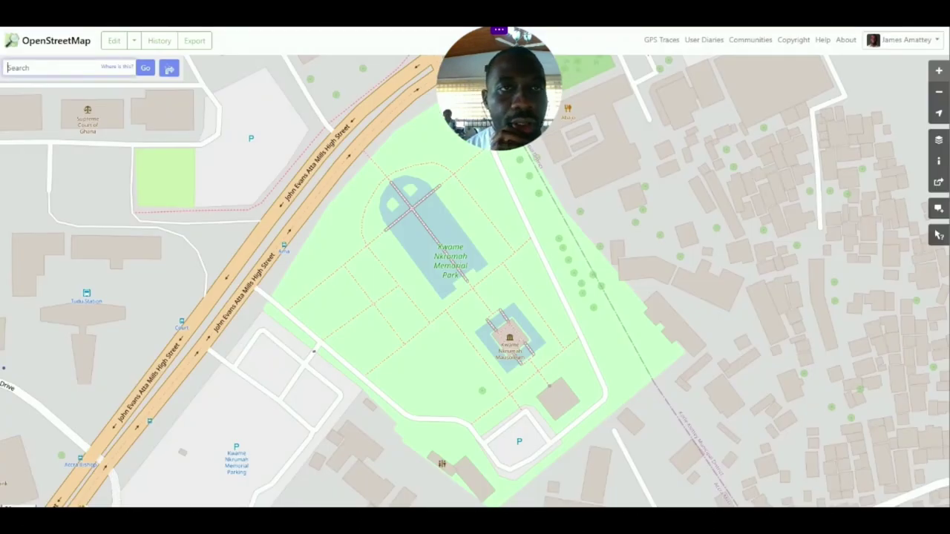
key(ctrl+t)
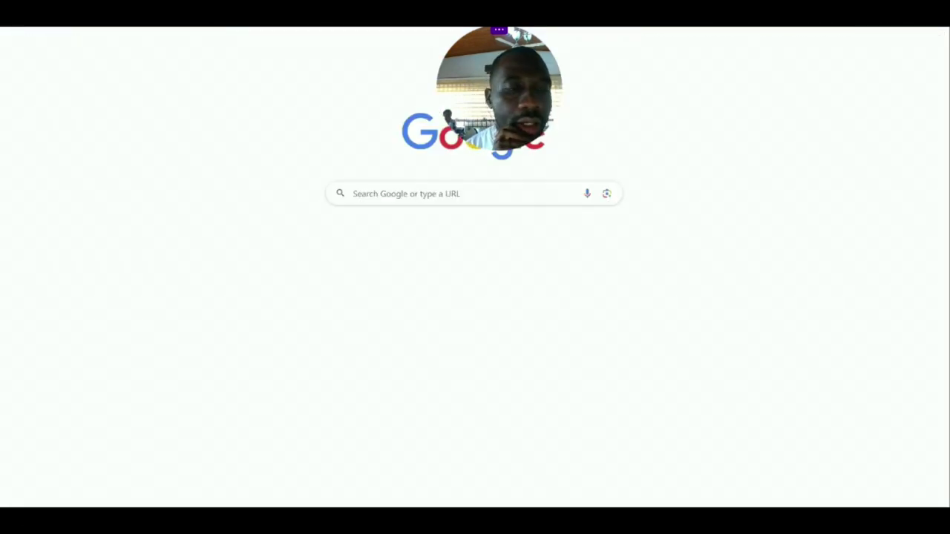
Step: Open English Wikipedia in the new tab
text(w)
key(BackSpace)
key(BackSpace)
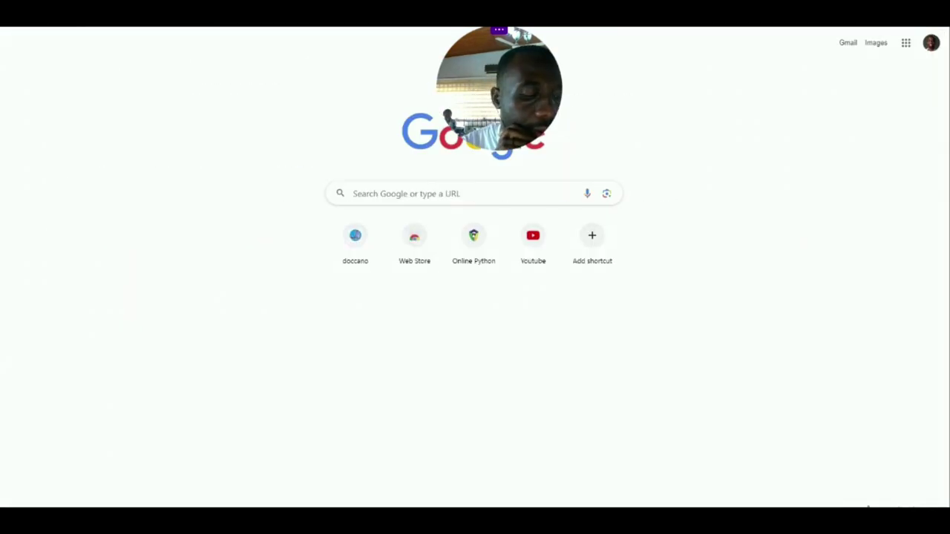
text(en)
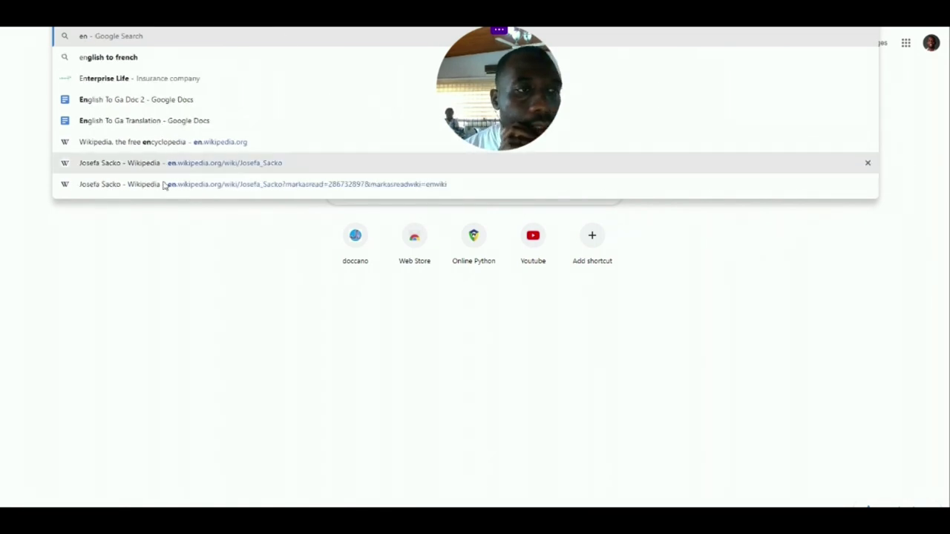
click(168, 149)
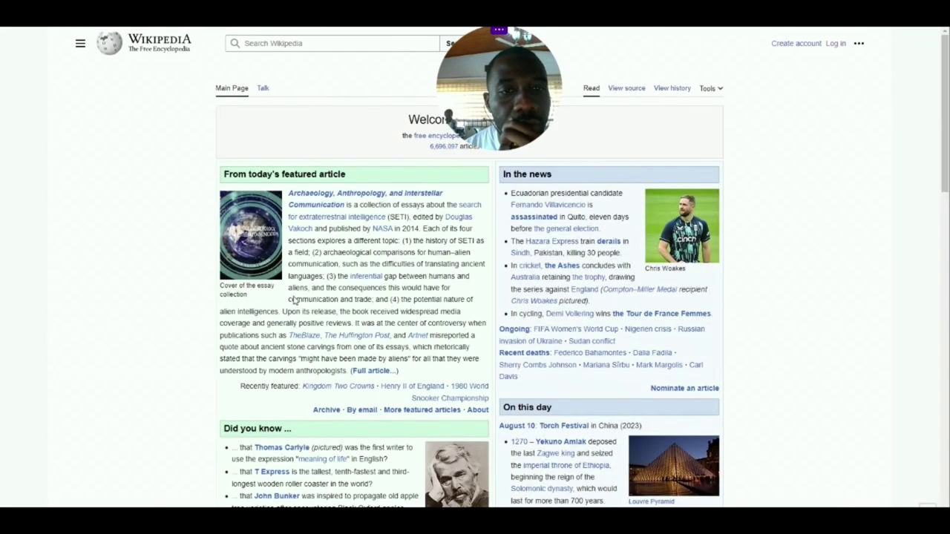
Step: Search Wikipedia for 'kwame nkrumah memorial park', fix the misspelling, then return to the OpenStreetMap tab
click(296, 42)
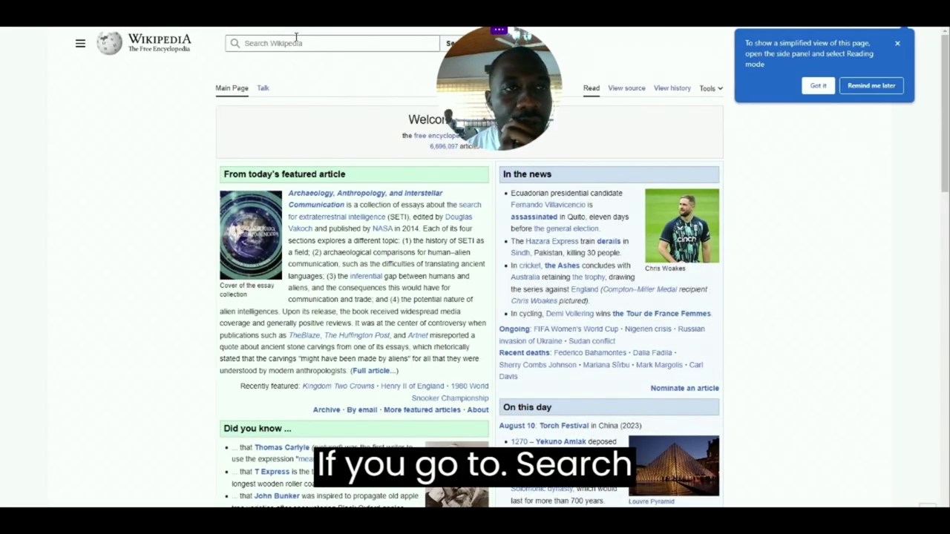
text(kw)
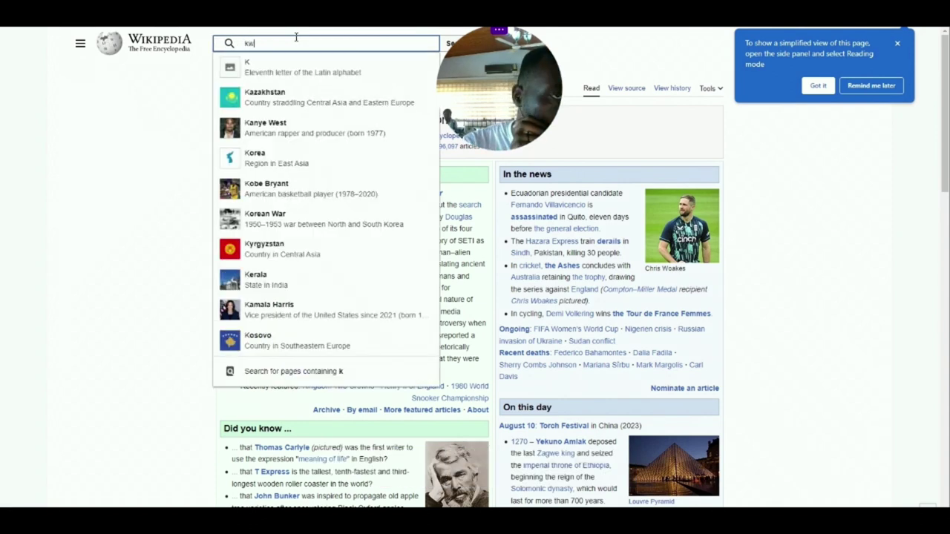
text(ame)
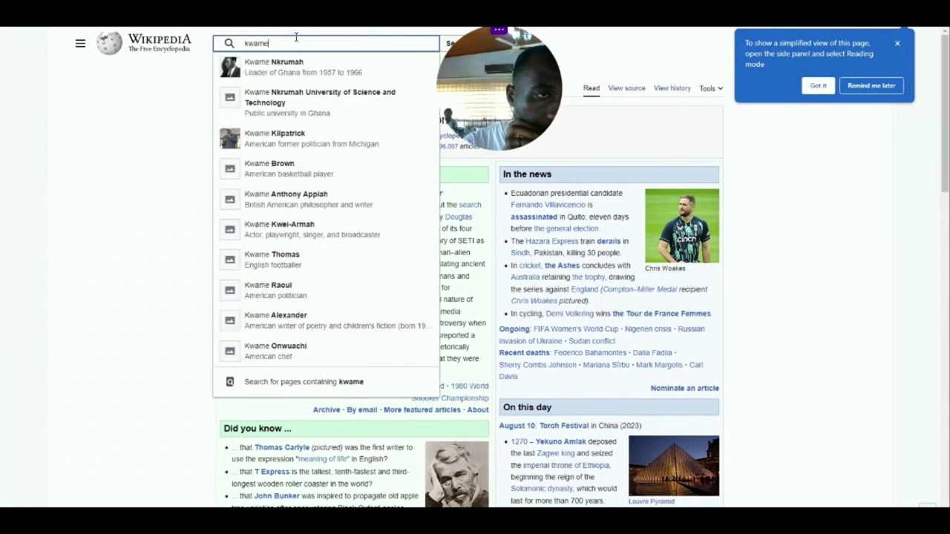
text( nkr)
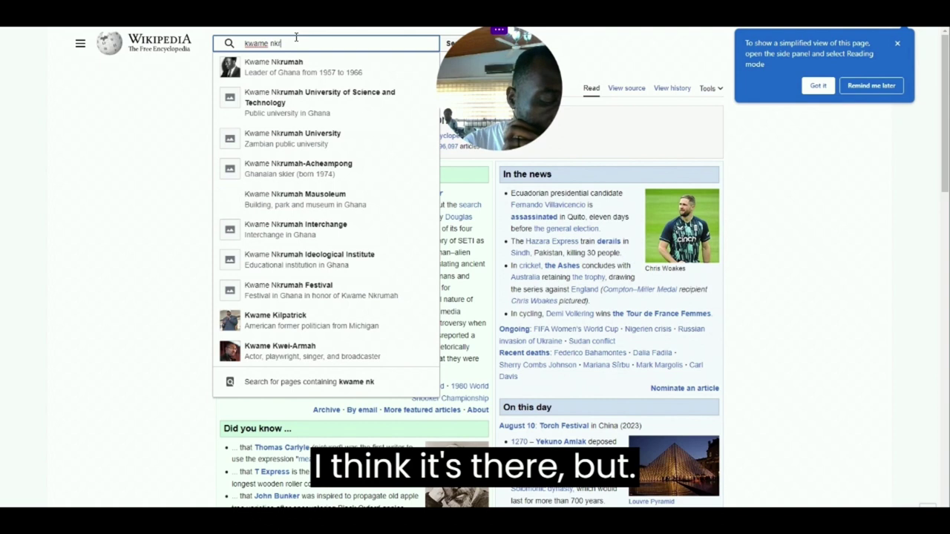
text(ummah)
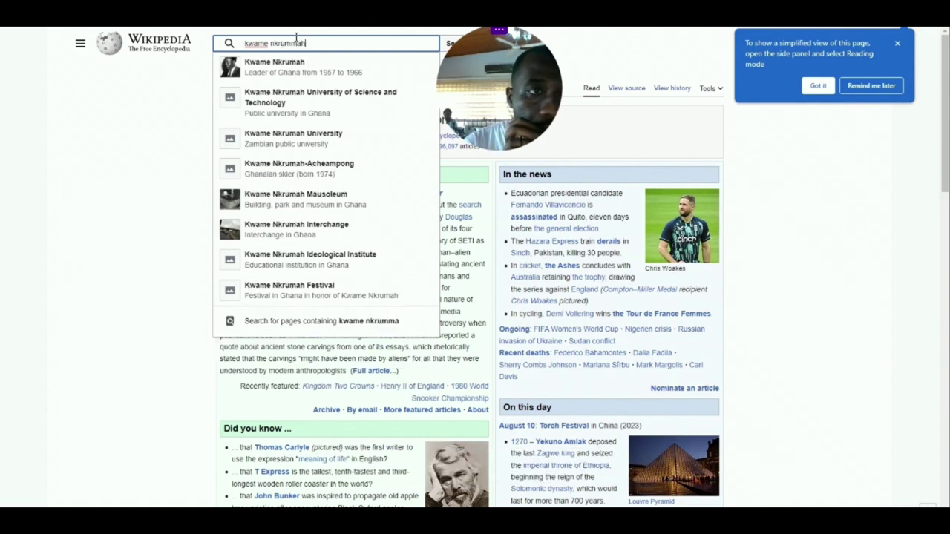
text( memorial)
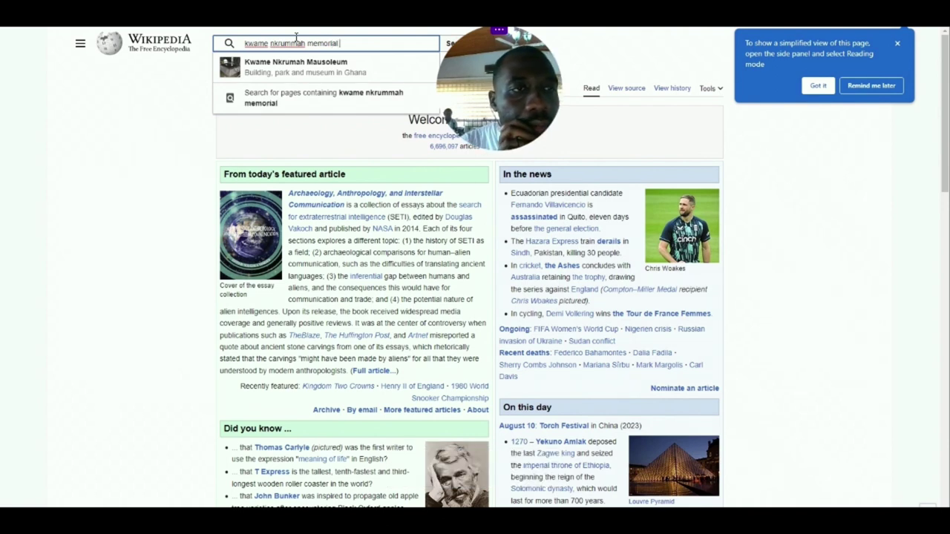
text( park)
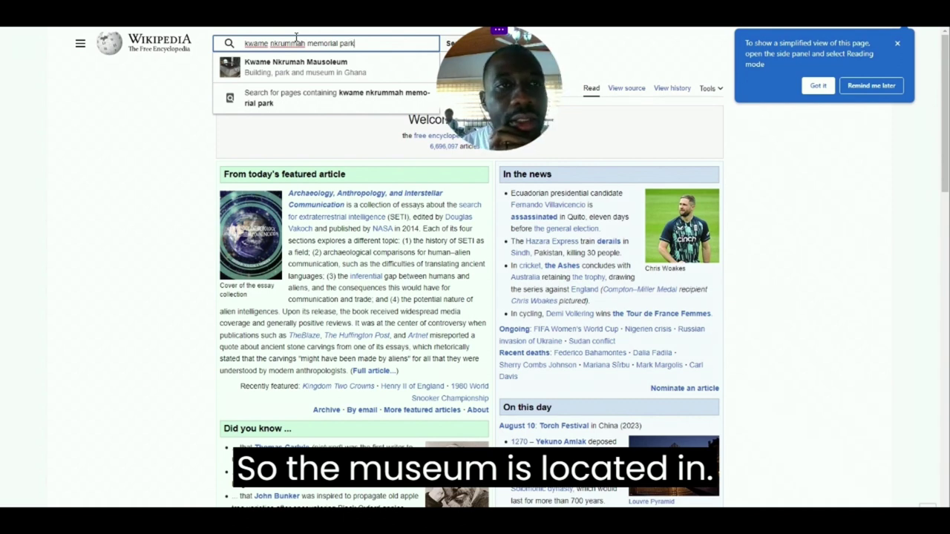
key(Escape)
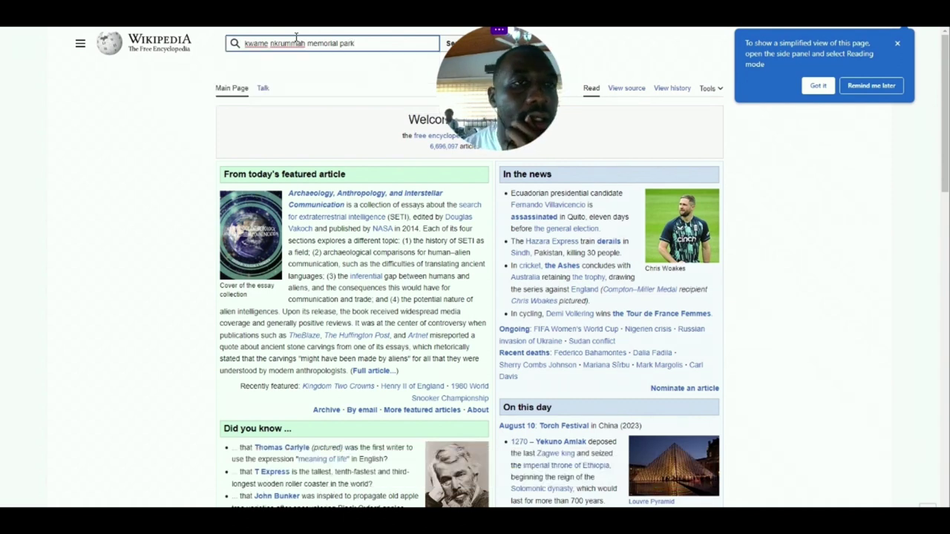
key(Return)
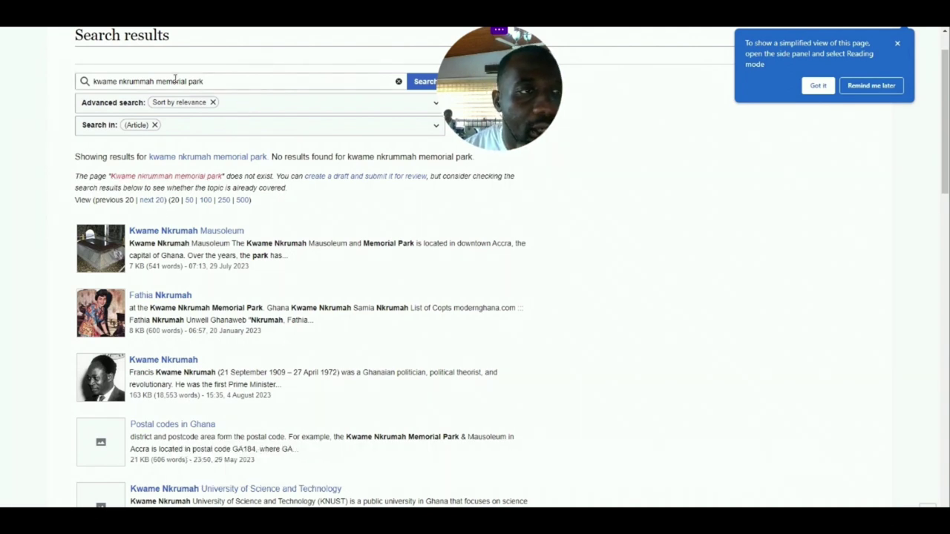
click(142, 81)
key(BackSpace)
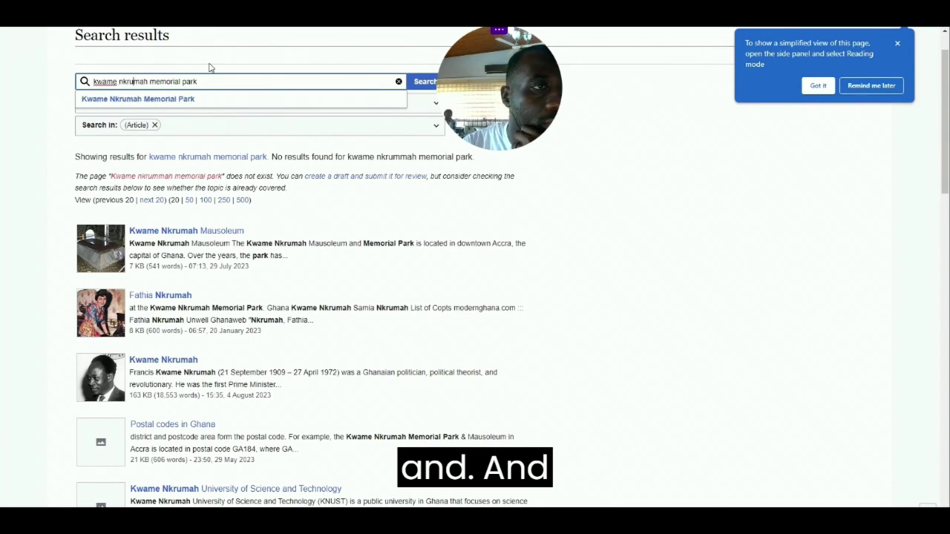
key(Return)
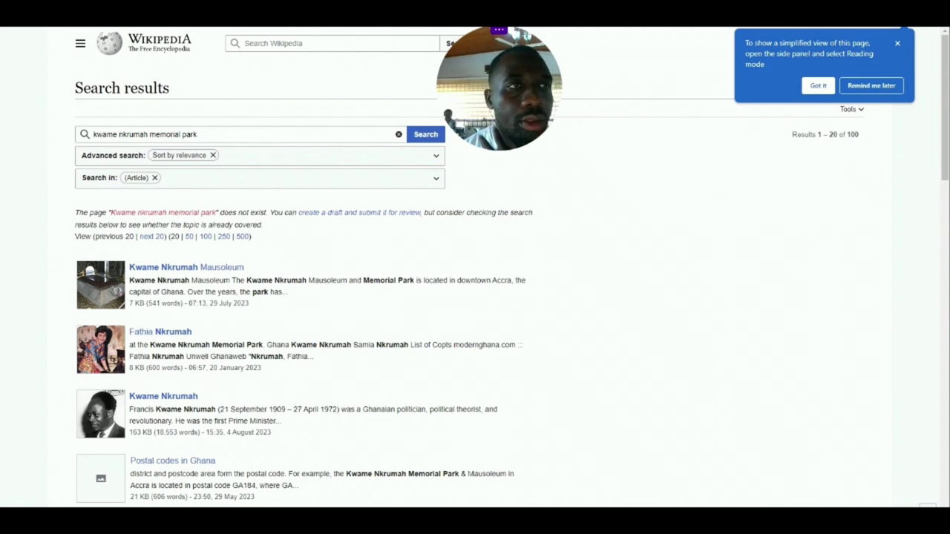
key(ctrl+Tab)
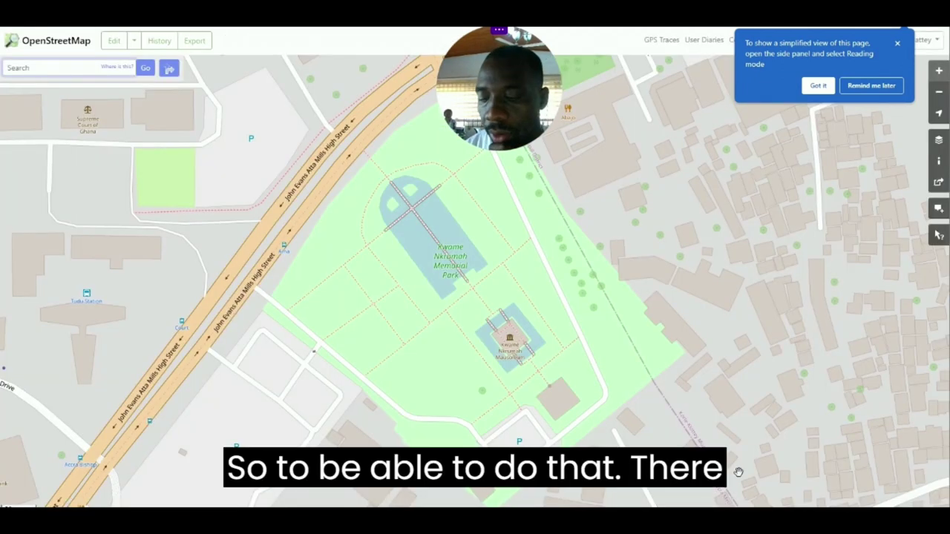
Step: Search Wikidata for 'kwame nkrumah memorial park' and add the matching item as the park's wikidata tag
key(alt+Tab)
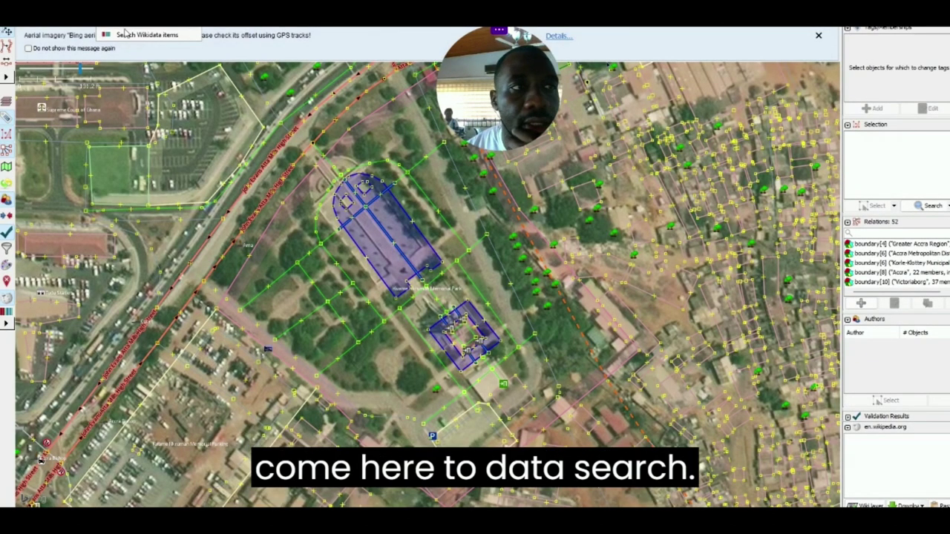
click(127, 34)
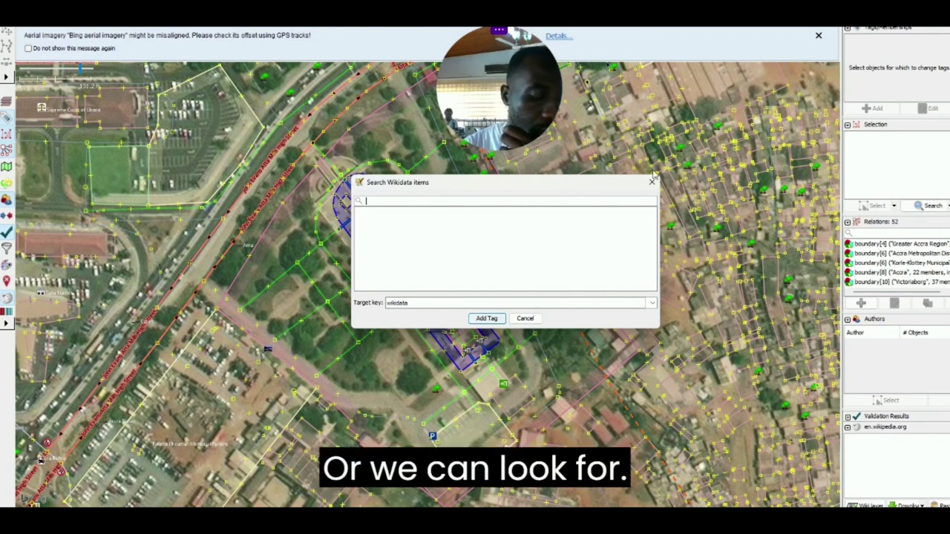
text(kwame)
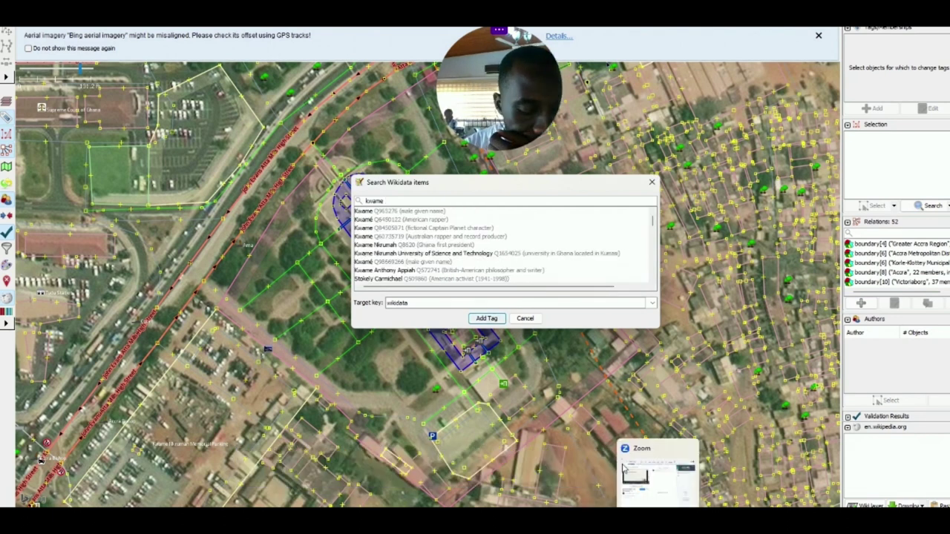
text(nkrumah)
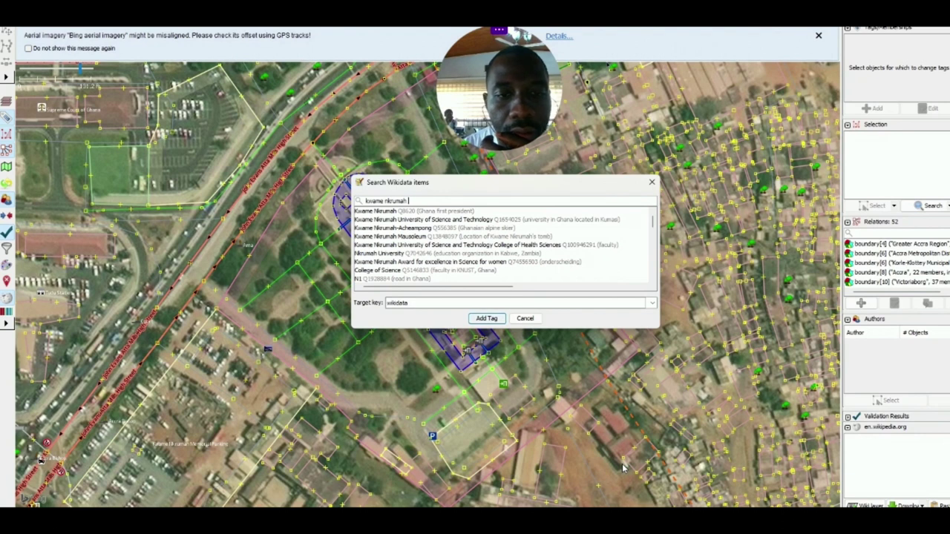
text( pa)
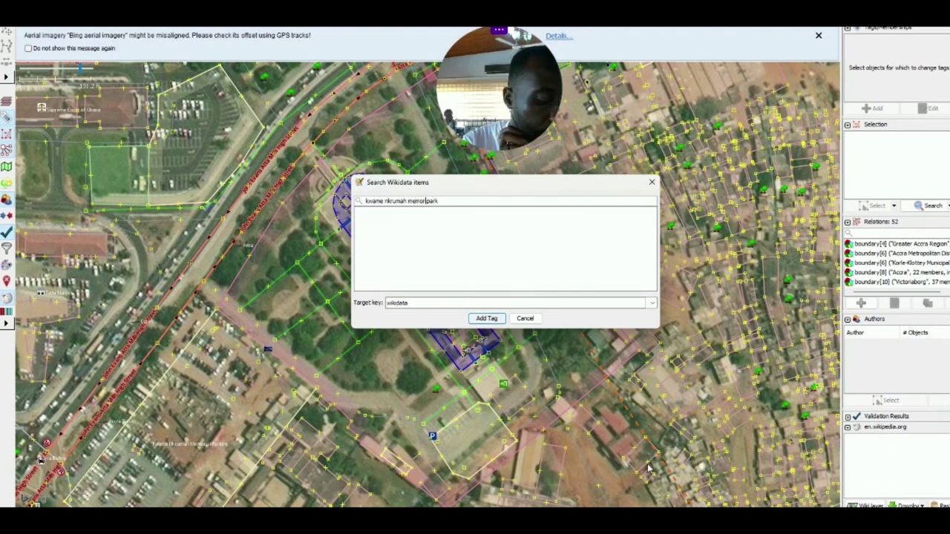
text(ial)
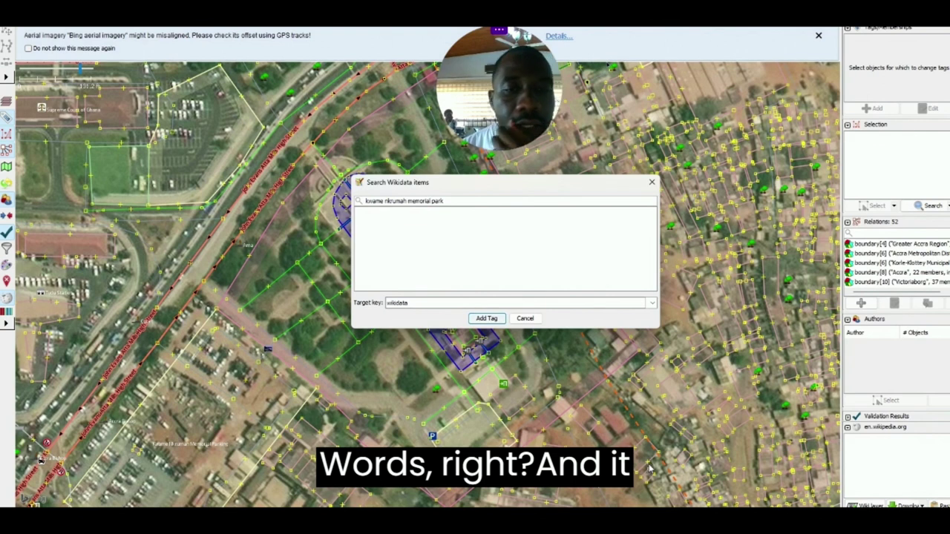
click(420, 222)
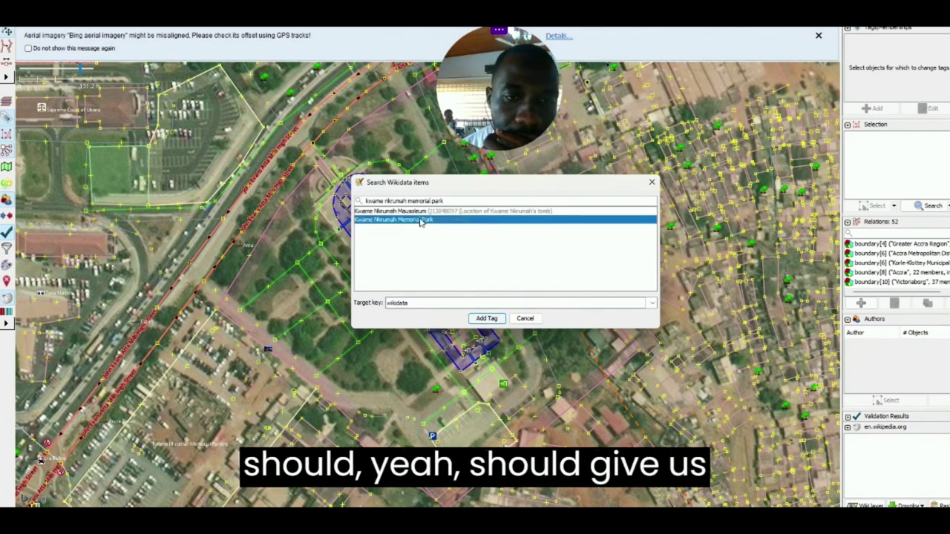
click(486, 317)
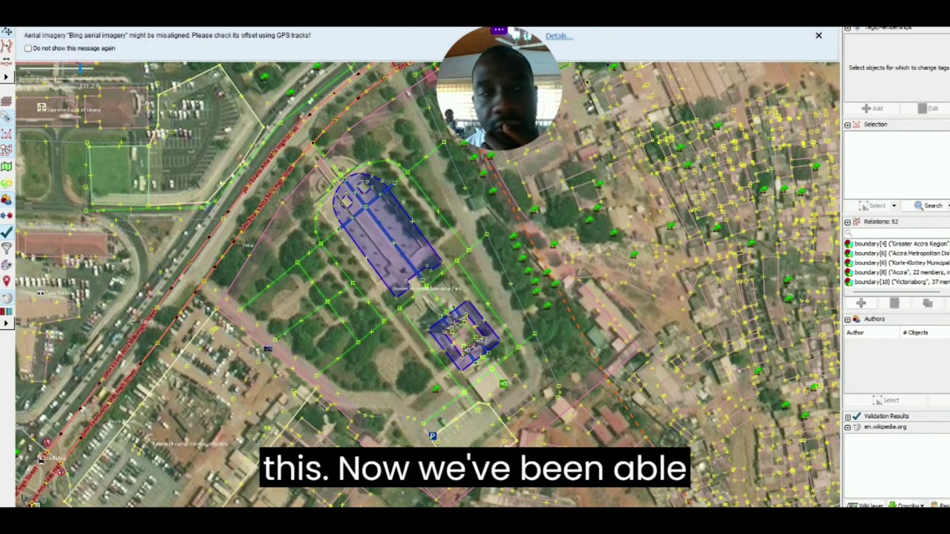
Step: Open and dismiss the View menu, briefly selecting a nearby building
click(85, 20)
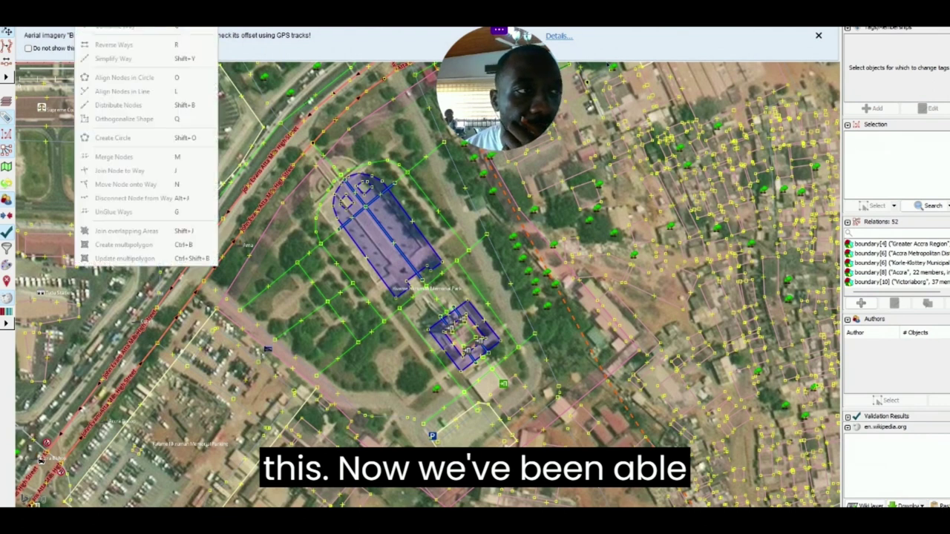
click(45, 21)
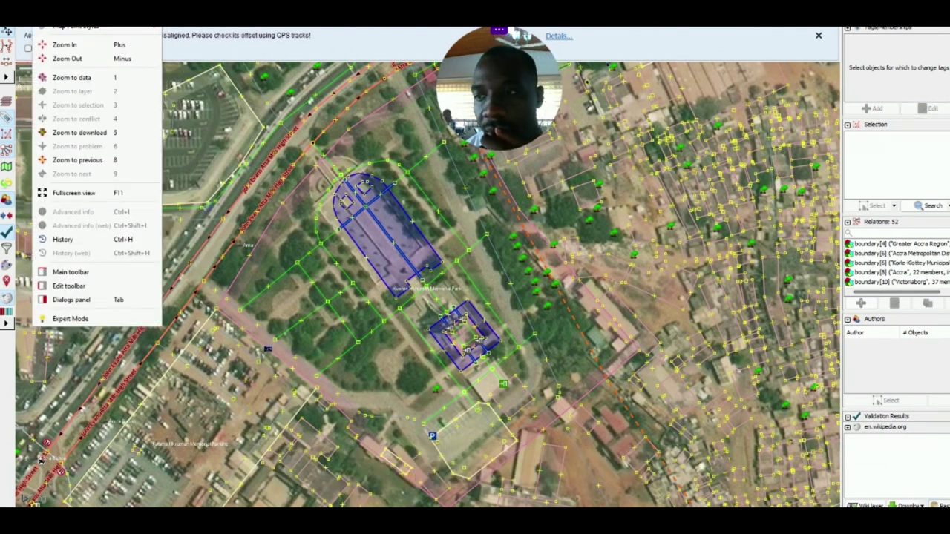
click(587, 160)
key(Escape)
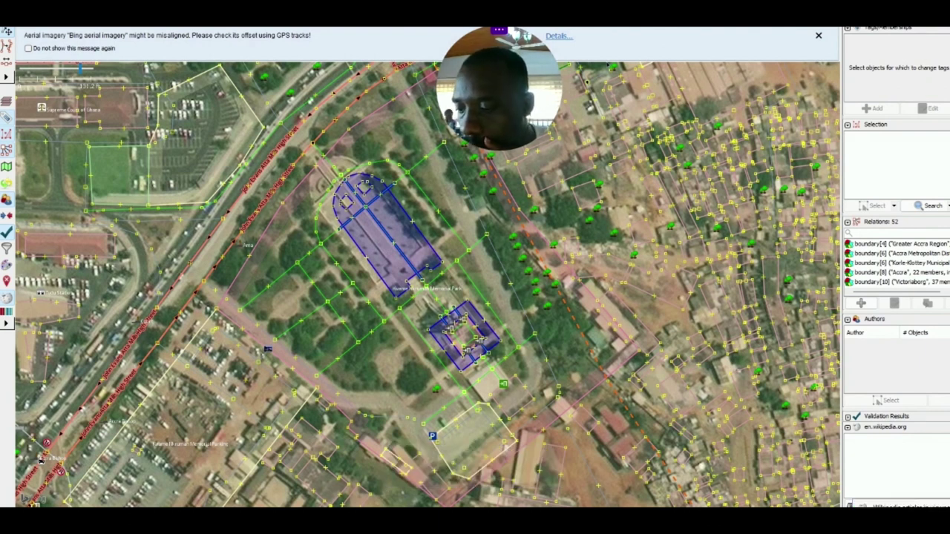
Step: Inspect a building's tags, then zoom to Kwame Nkrumah Memorial Park from the Wikidata validation results
click(734, 283)
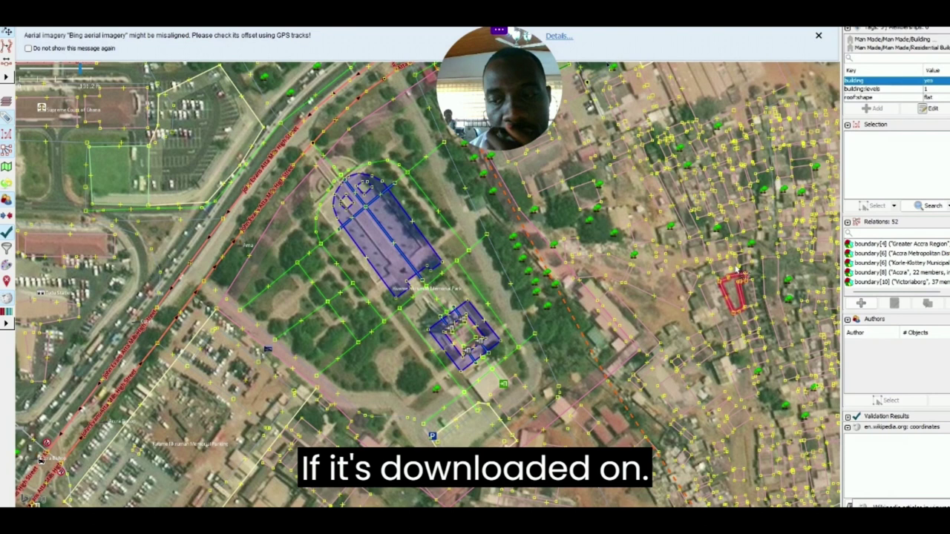
key(Escape)
click(900, 457)
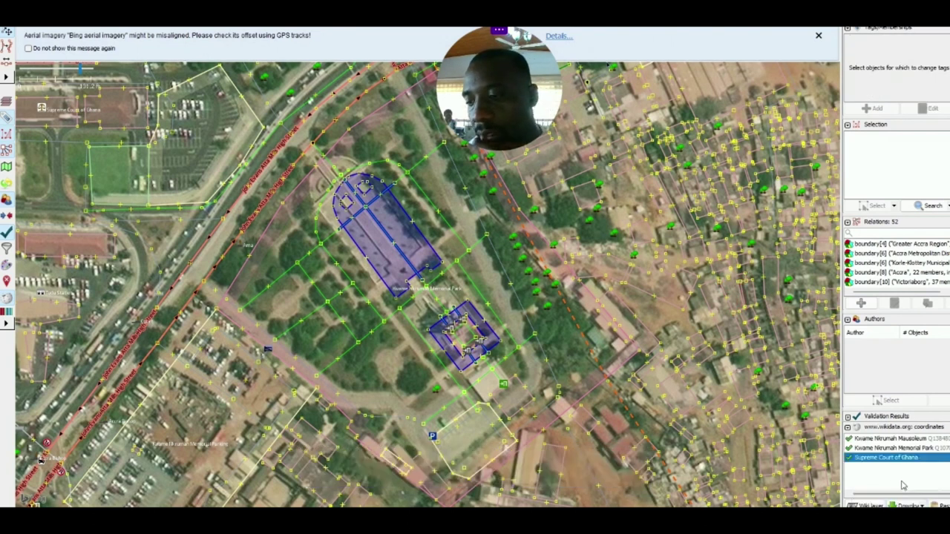
double_click(904, 449)
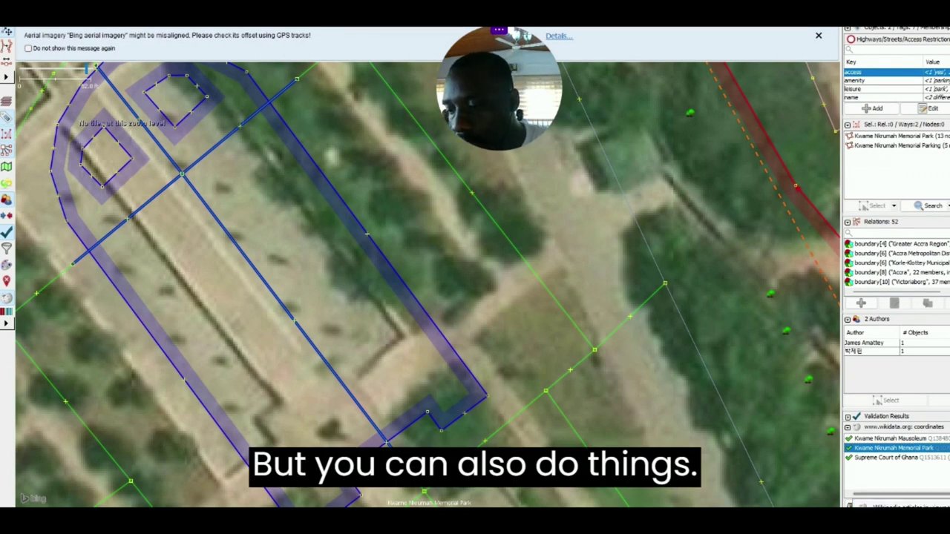
Step: Open the Wikipedia category search and cancel it without loading any category
click(896, 484)
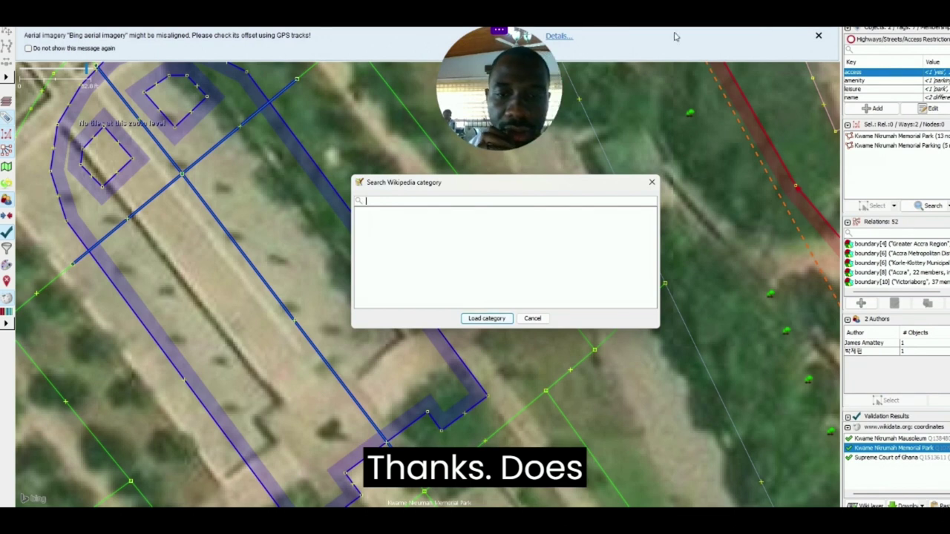
click(533, 318)
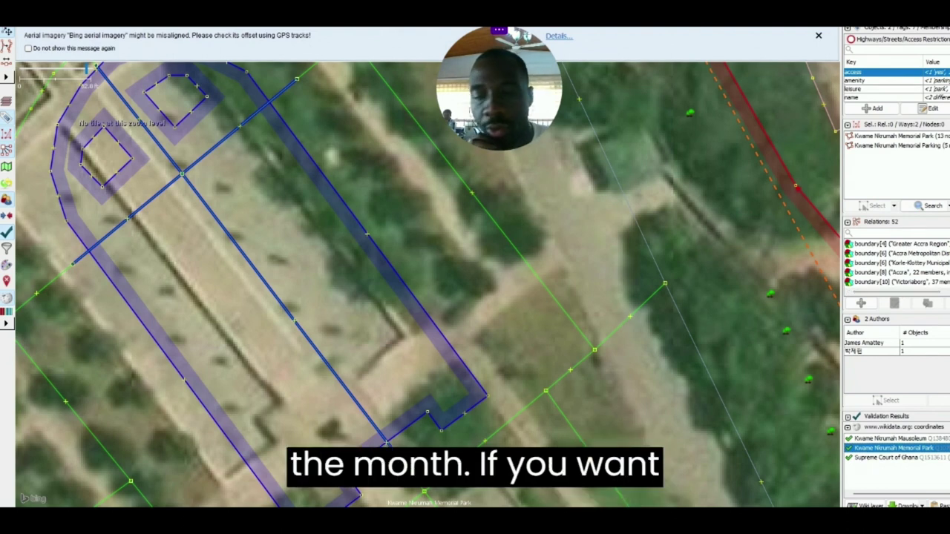
key(alt+Tab)
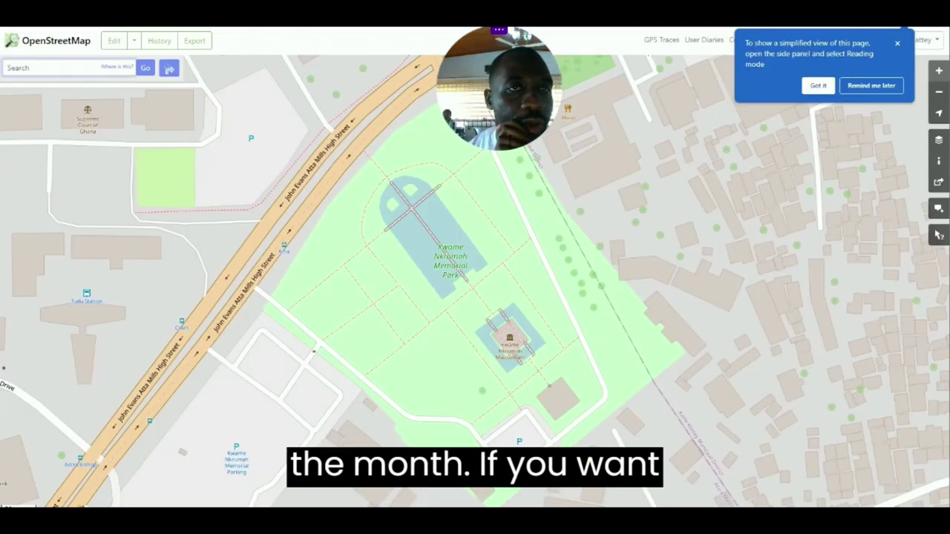
Step: Move to the Wikipedia search results tab and enter the Overpass Turbo address in the address bar
key(ctrl+Tab)
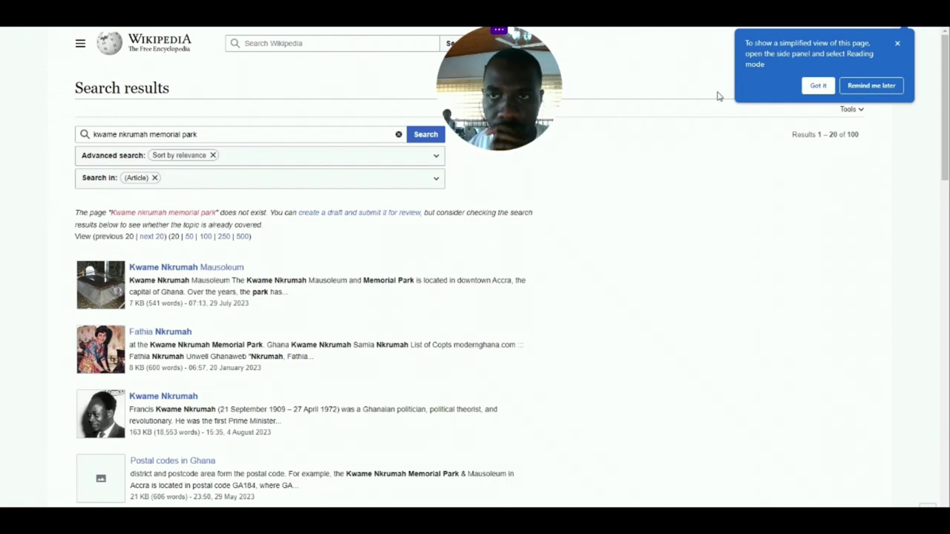
key(ctrl+l)
text(o)
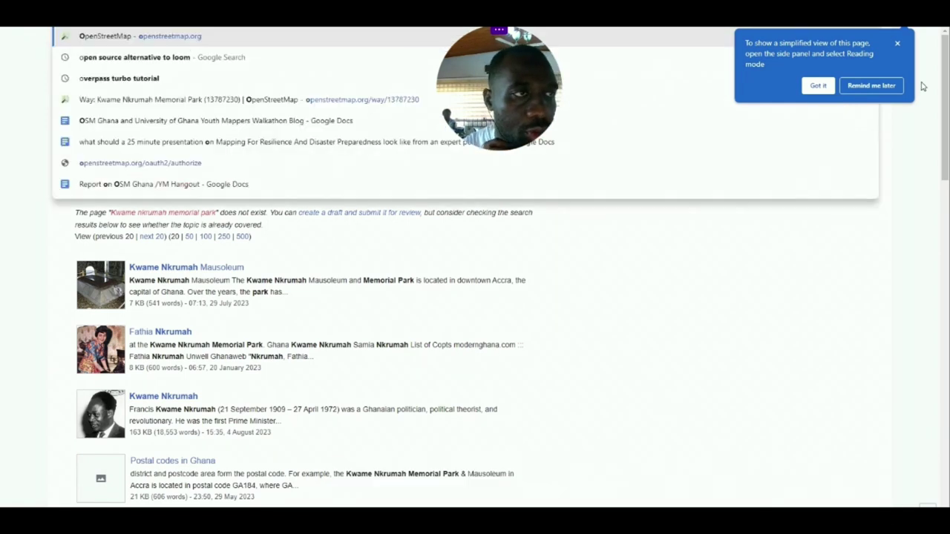
key(Escape)
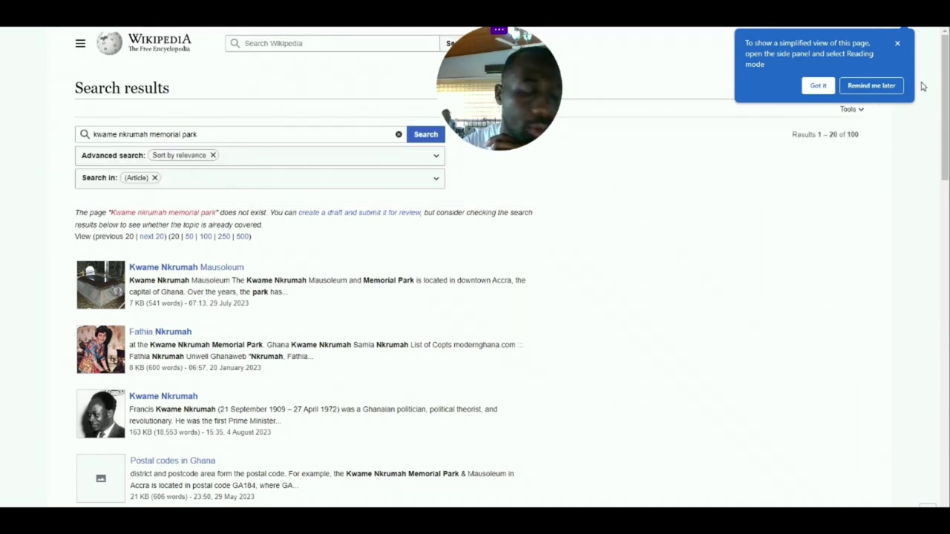
text(tue)
key(BackSpace)
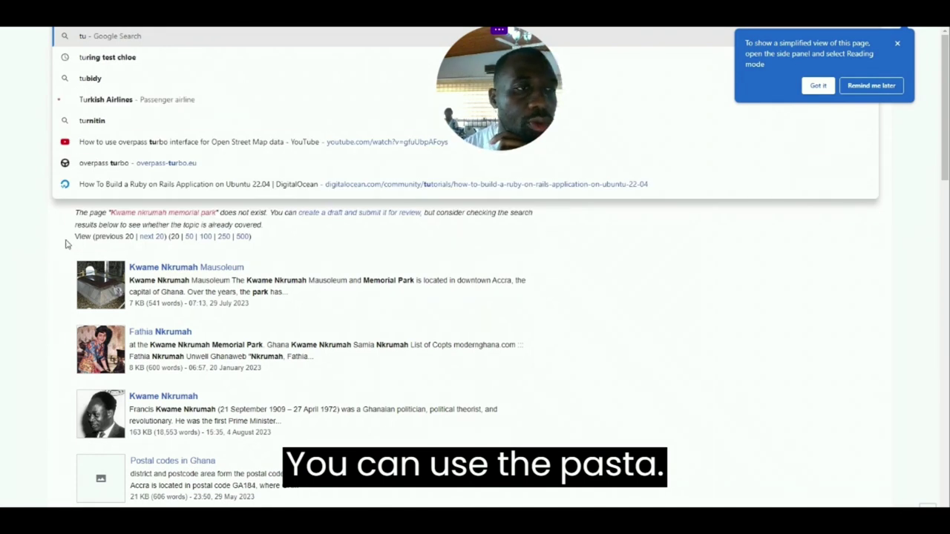
key(Escape)
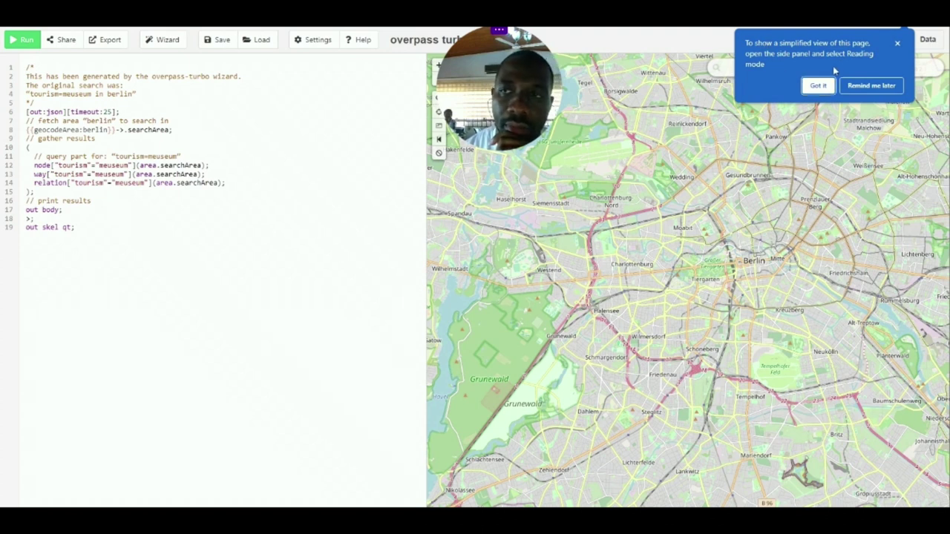
Step: Dismiss the Reading mode popup and centre the map on Accra, Greater Accra Region
click(817, 86)
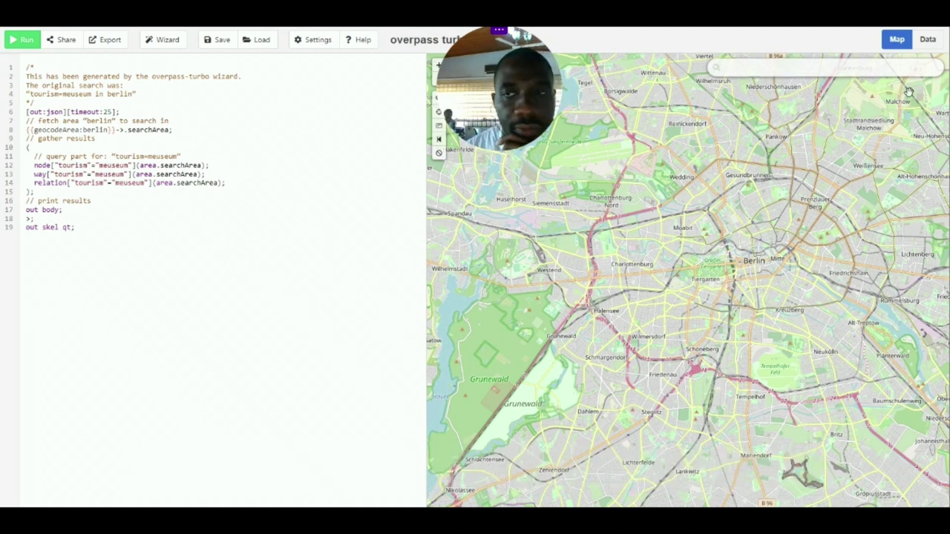
click(819, 68)
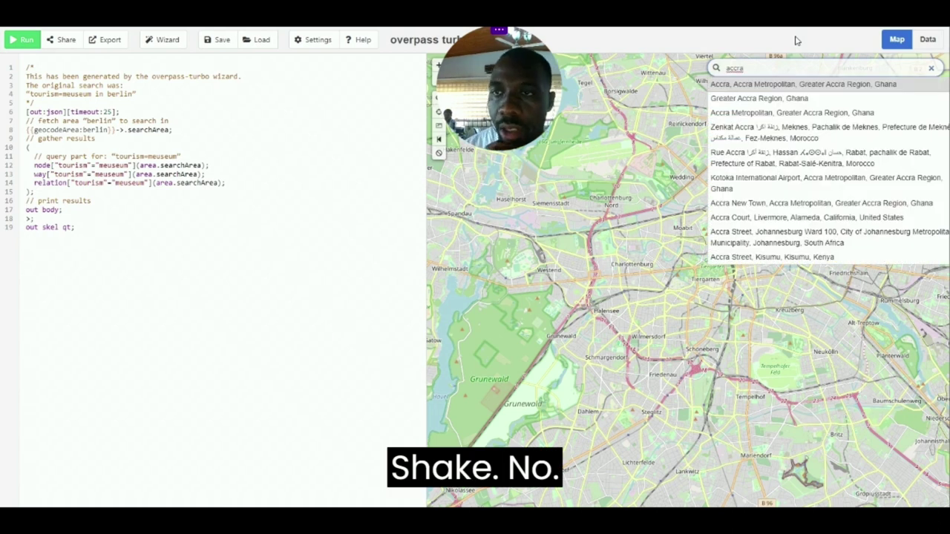
click(798, 84)
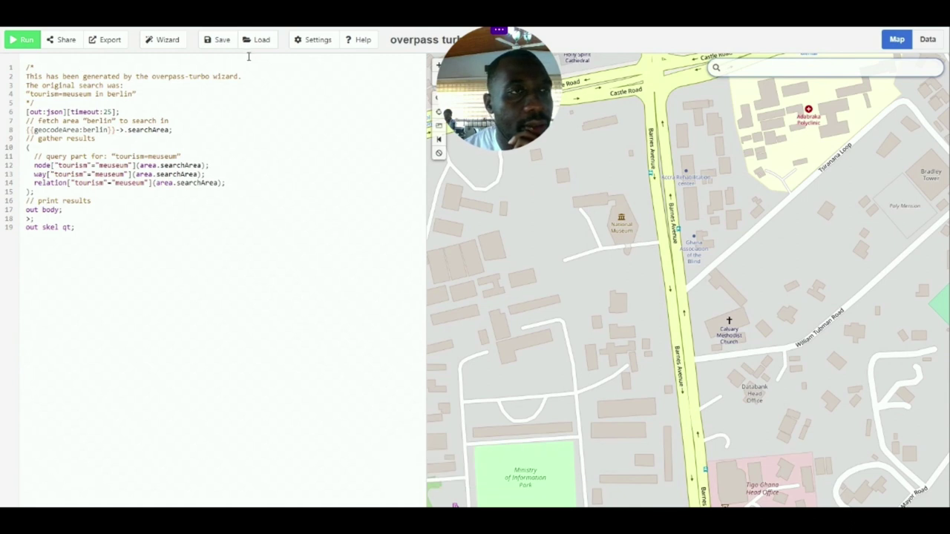
Step: Build and run the wizard query 'tourism=museum in Accra'
click(162, 39)
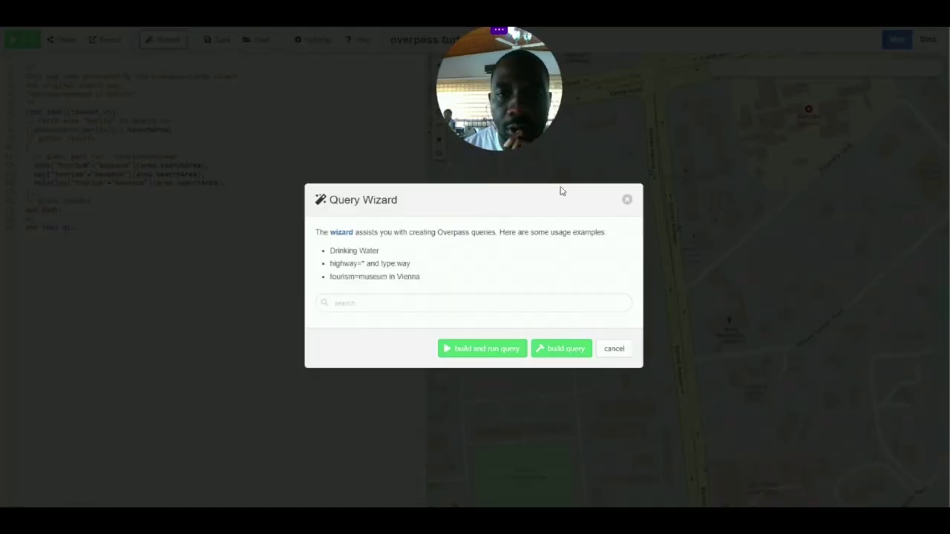
click(381, 303)
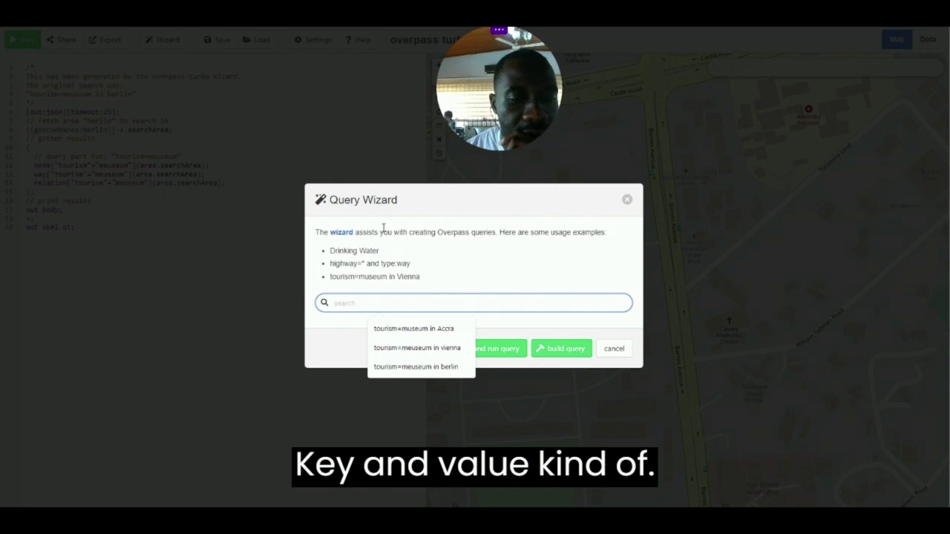
click(405, 330)
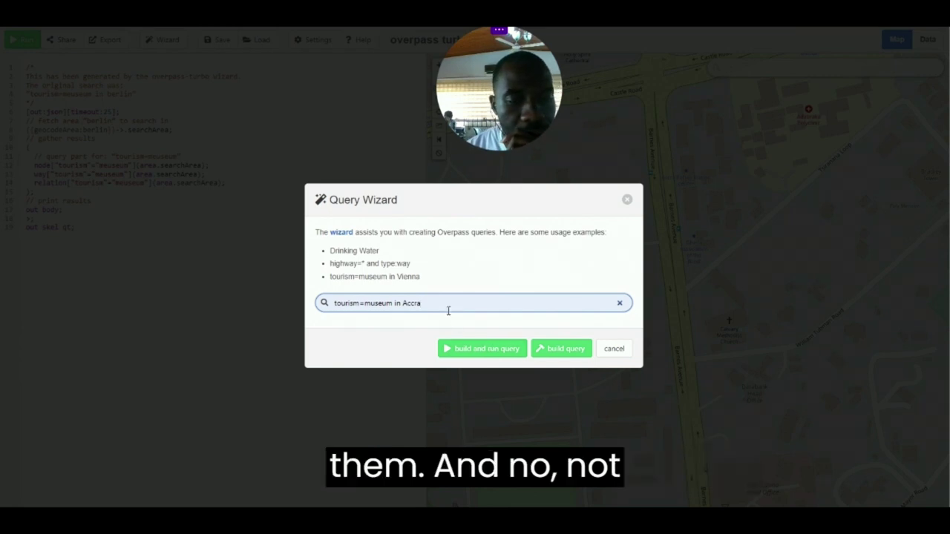
click(485, 355)
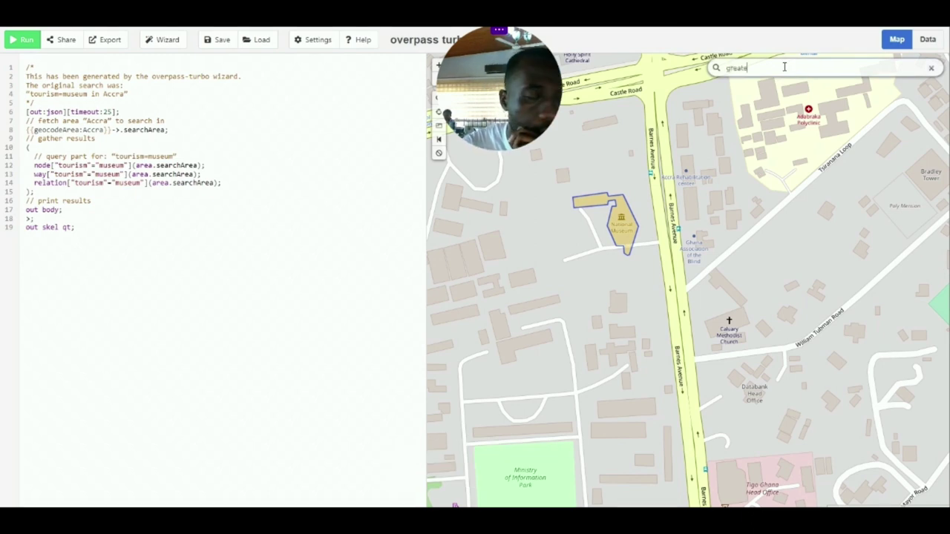
Step: Move the map to Greater Accra and reopen the Query Wizard with the Accra search
text(r)
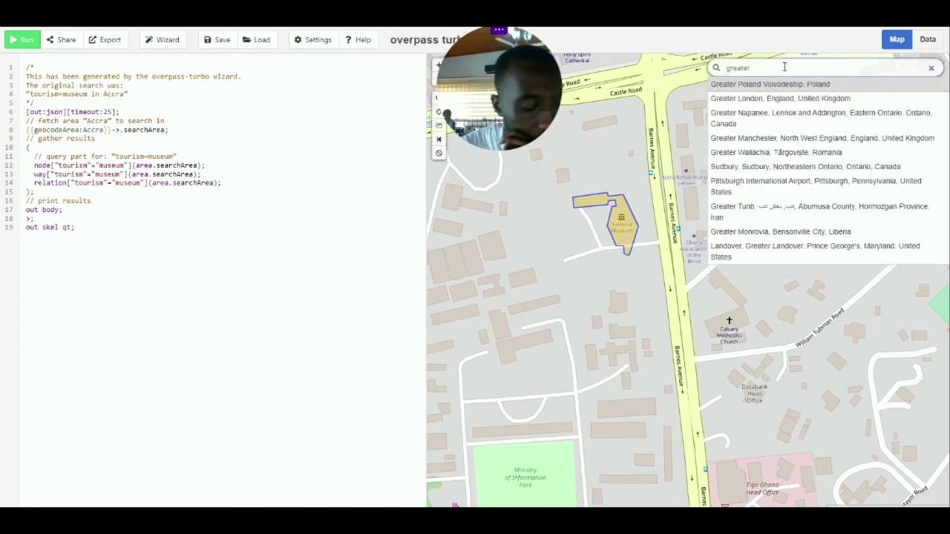
text( accra)
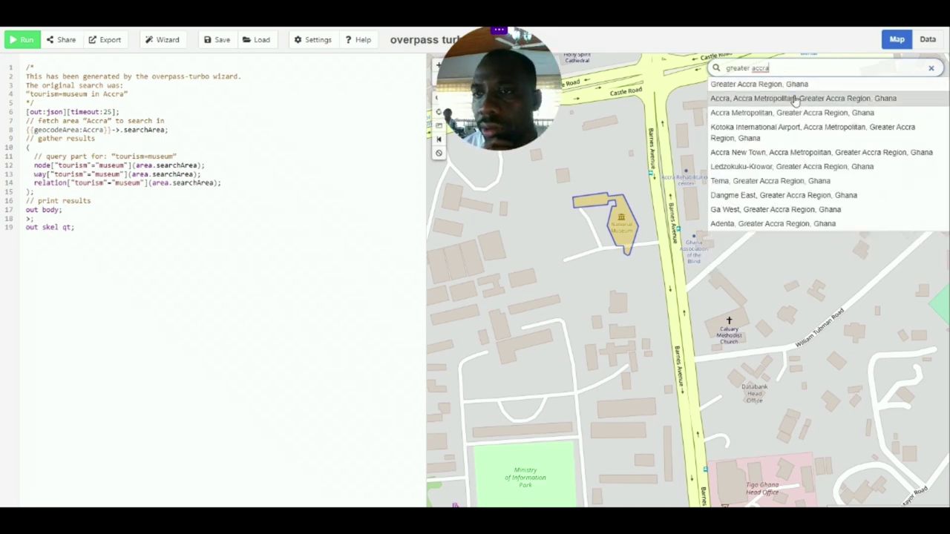
click(798, 100)
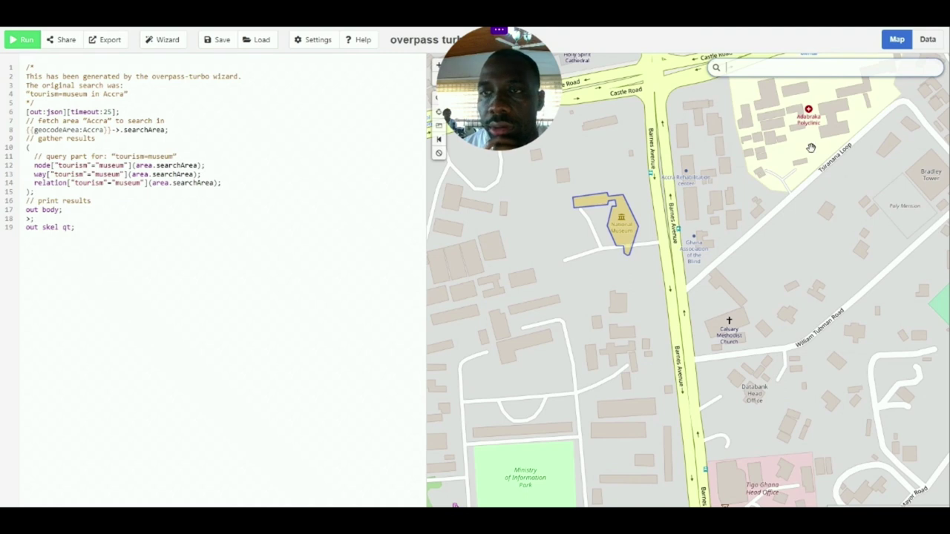
click(163, 42)
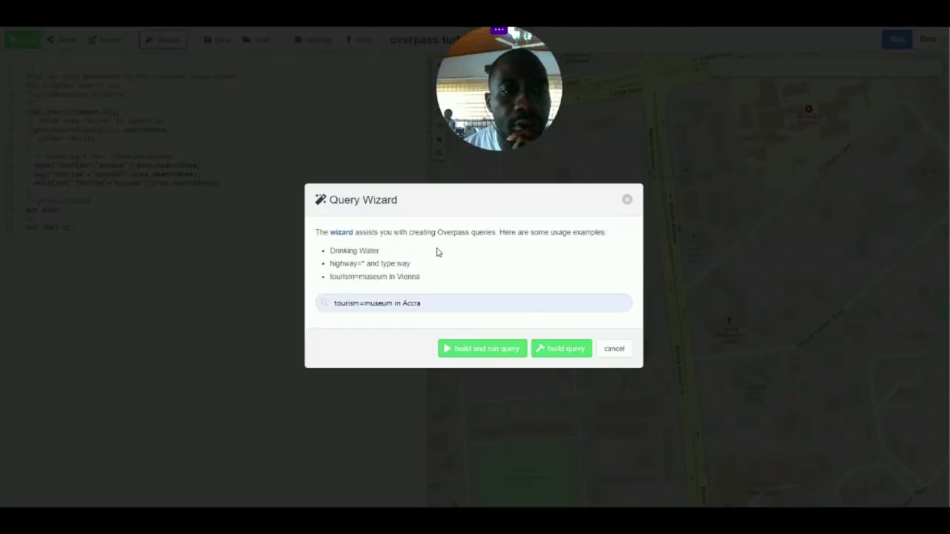
Step: Rerun the Accra museum query and zoom the map from Greater Accra Region into the coastal markers
click(477, 350)
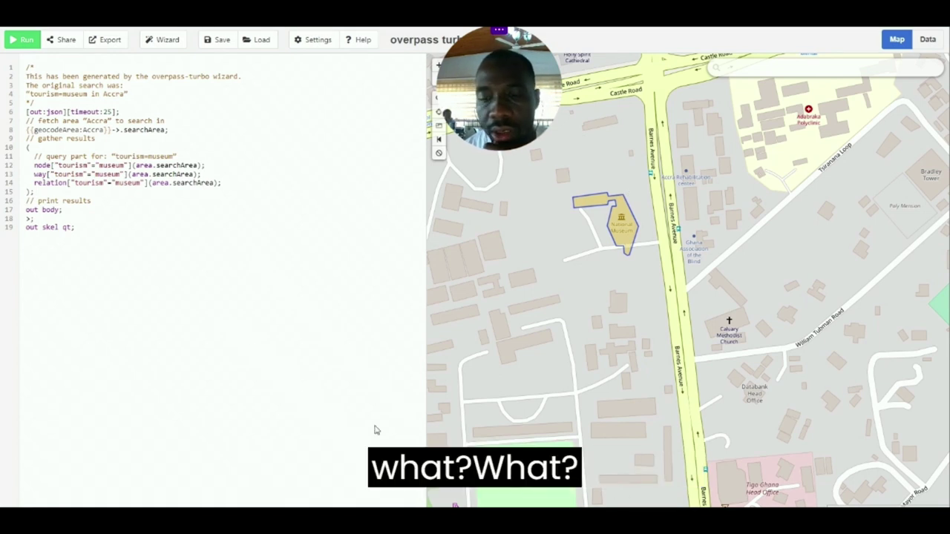
click(752, 68)
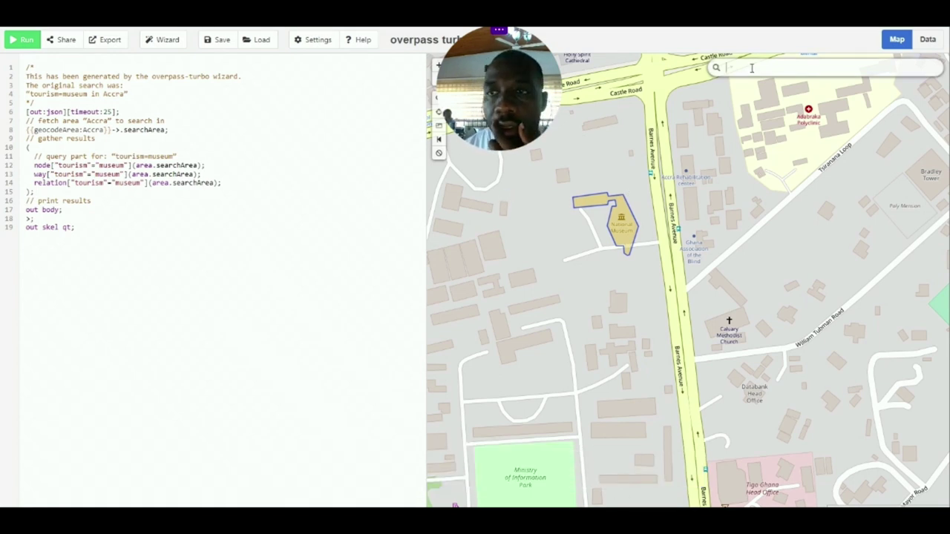
text(greater)
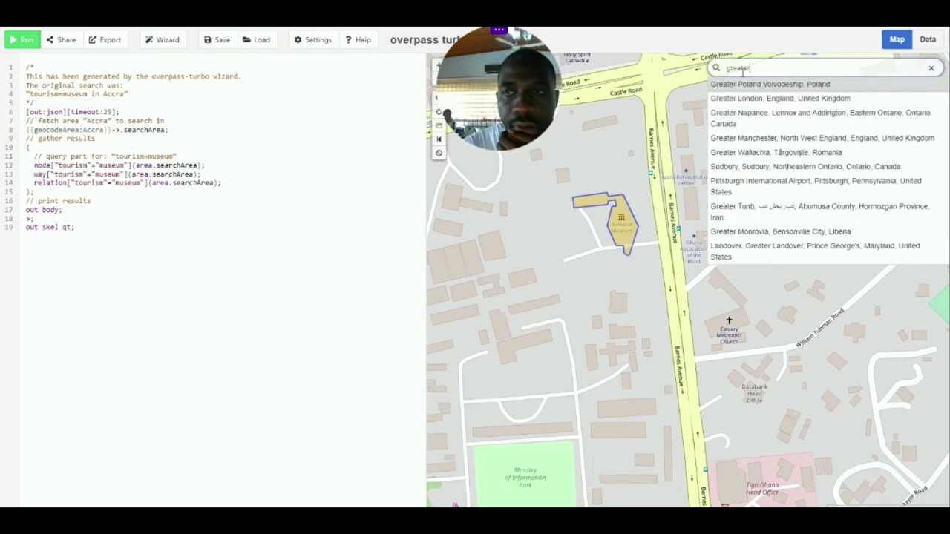
text( accr)
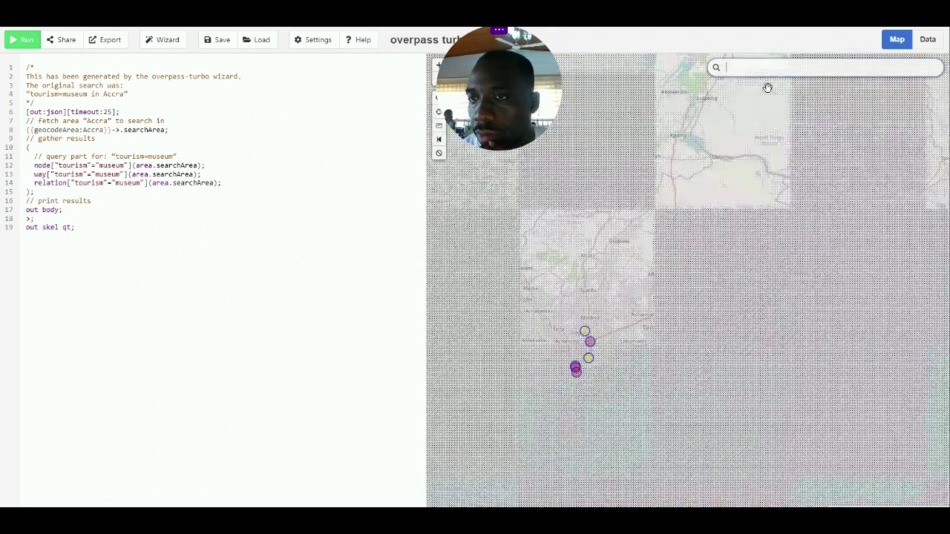
click(767, 86)
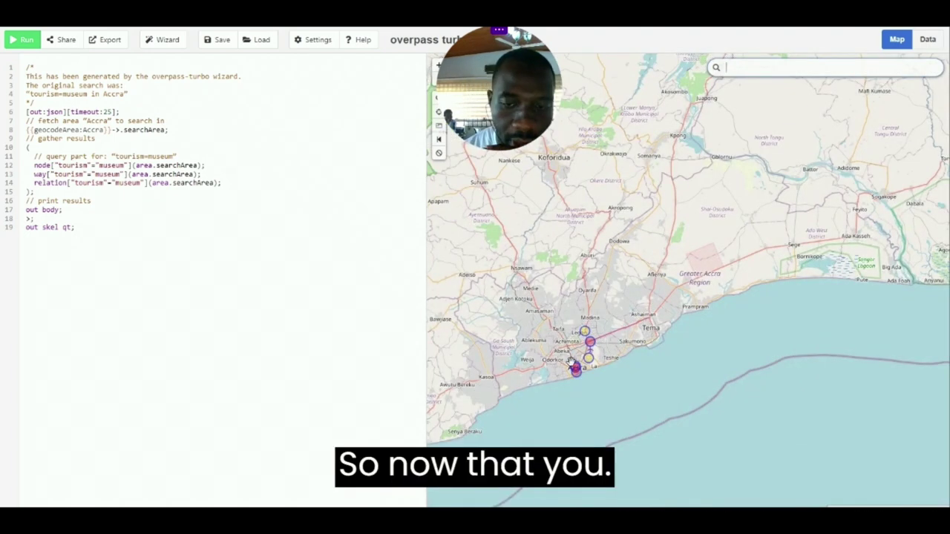
scroll(570, 362, up, 1)
scroll(570, 361, up, 2)
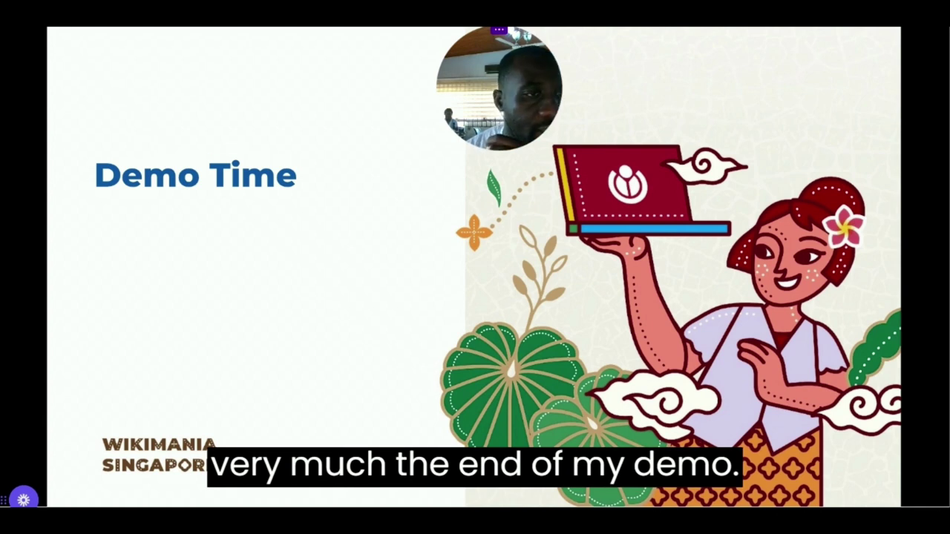
Step: Advance from the Demo Time slide to the heritage quote slide
key(Right)
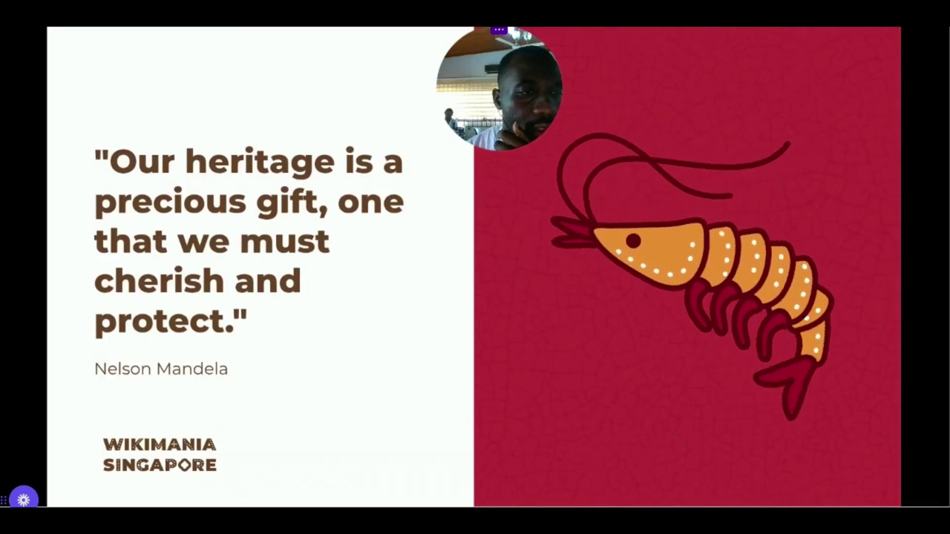